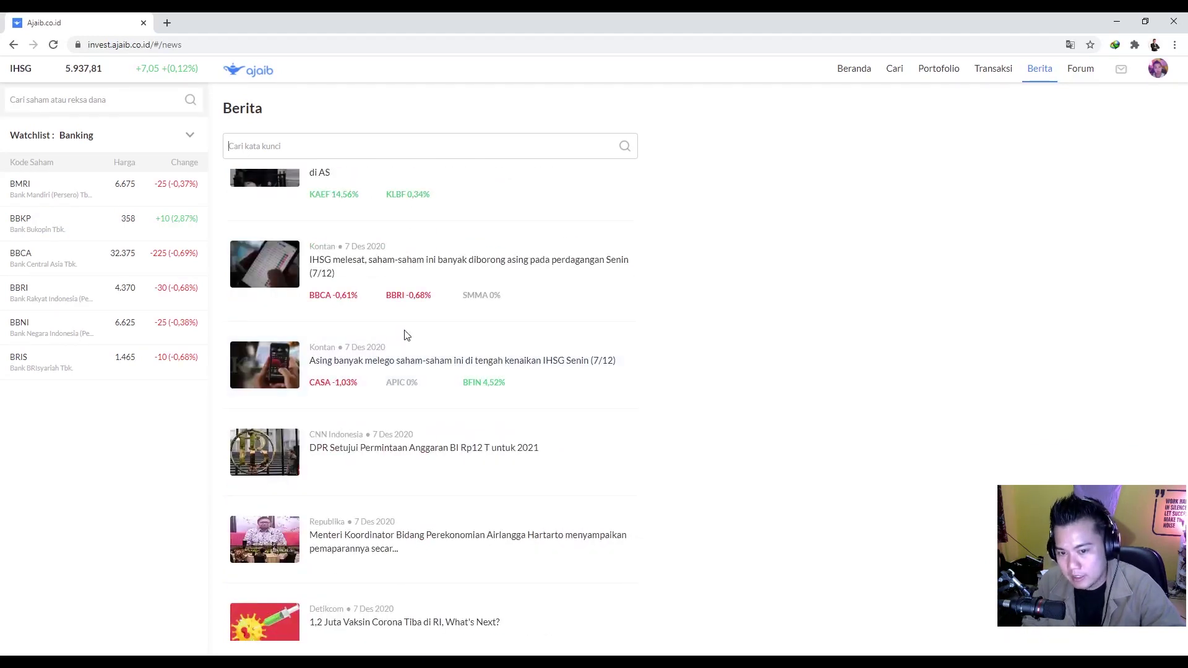
Open the home page and the market index page, and look through the IHSG chart and the Indeks Global list.
click(857, 70)
mouse_move(905, 75)
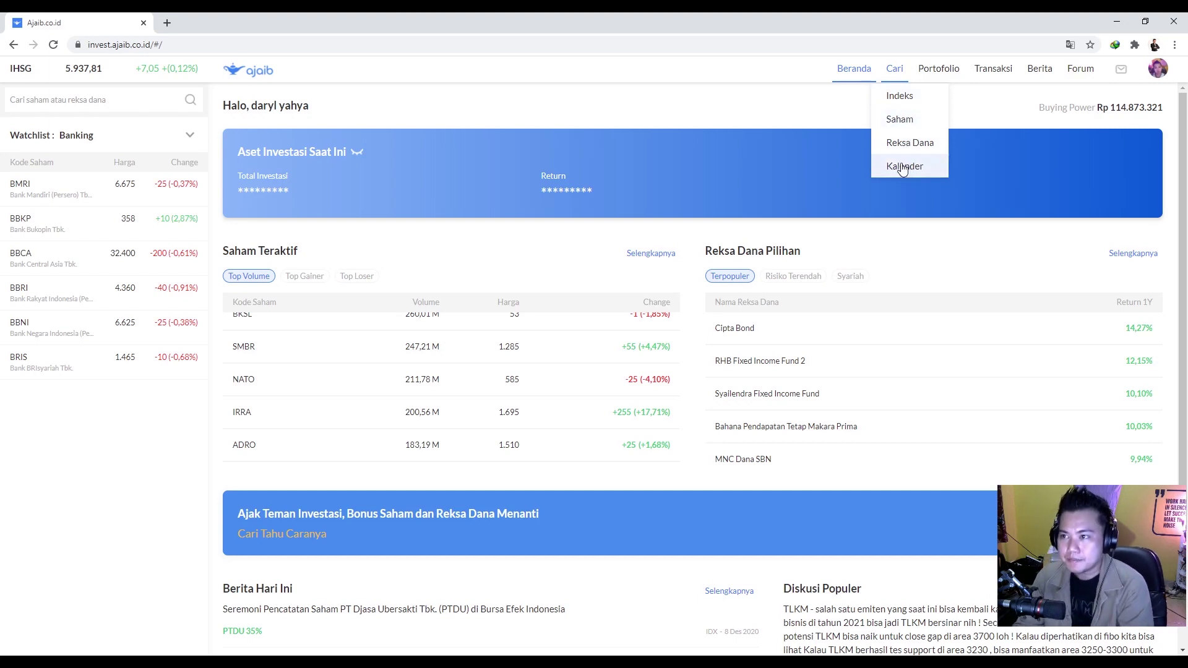
click(902, 98)
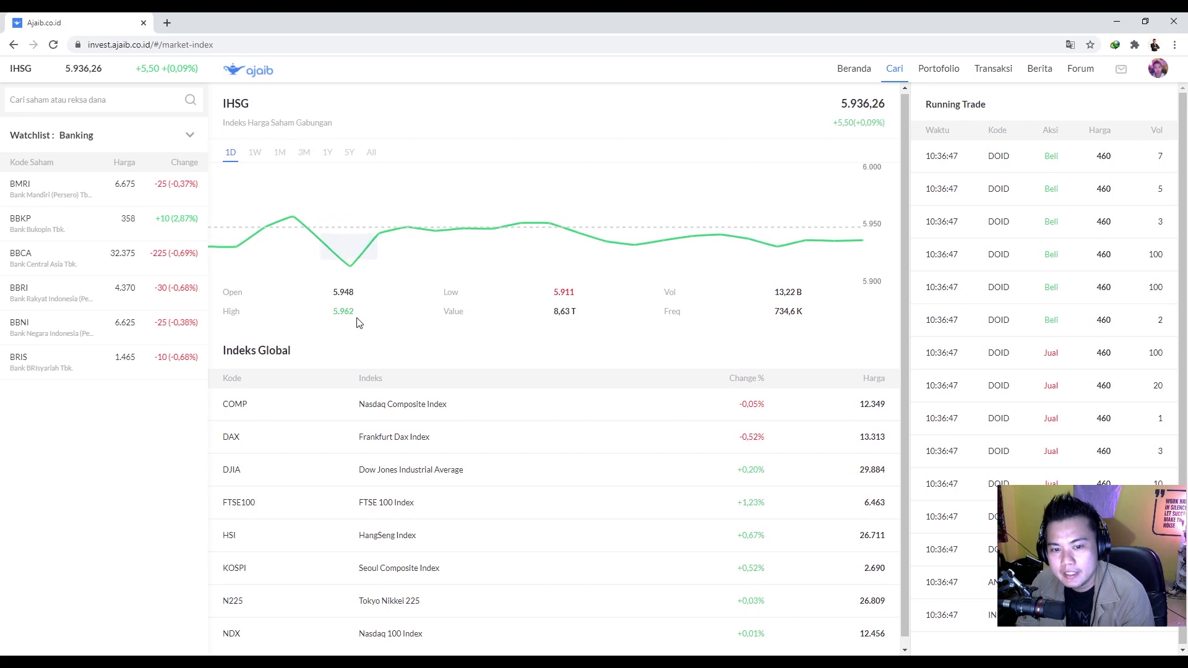
scroll(313, 438, down, 3)
scroll(296, 436, up, 3)
scroll(257, 443, down, 3)
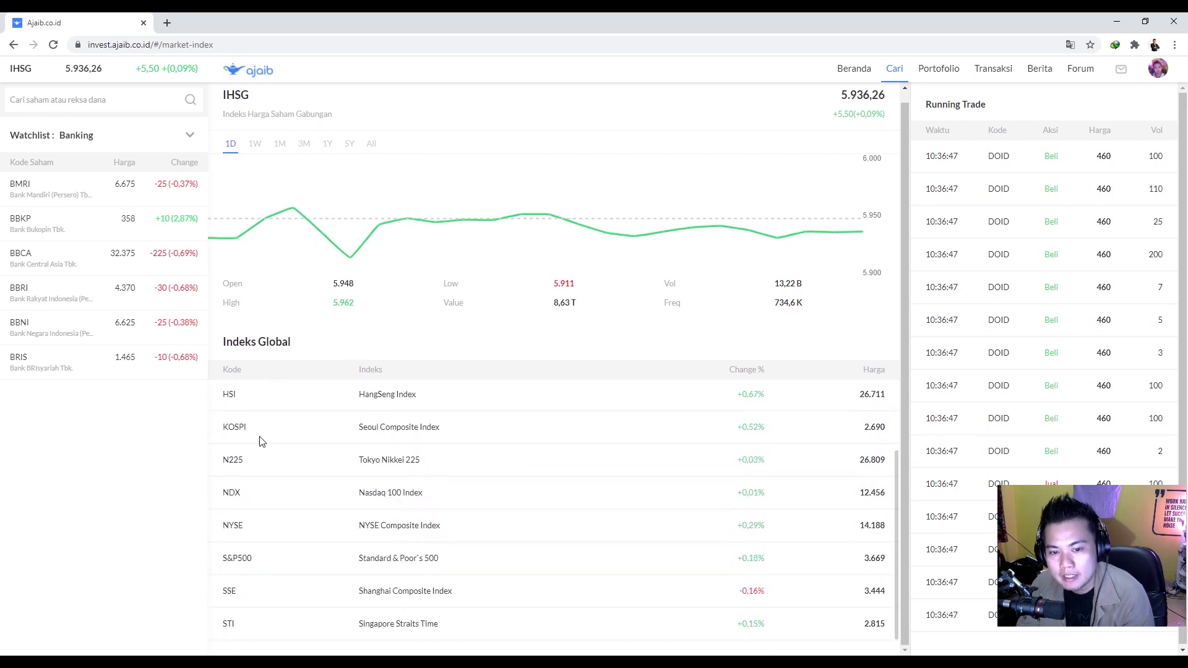
scroll(267, 452, up, 3)
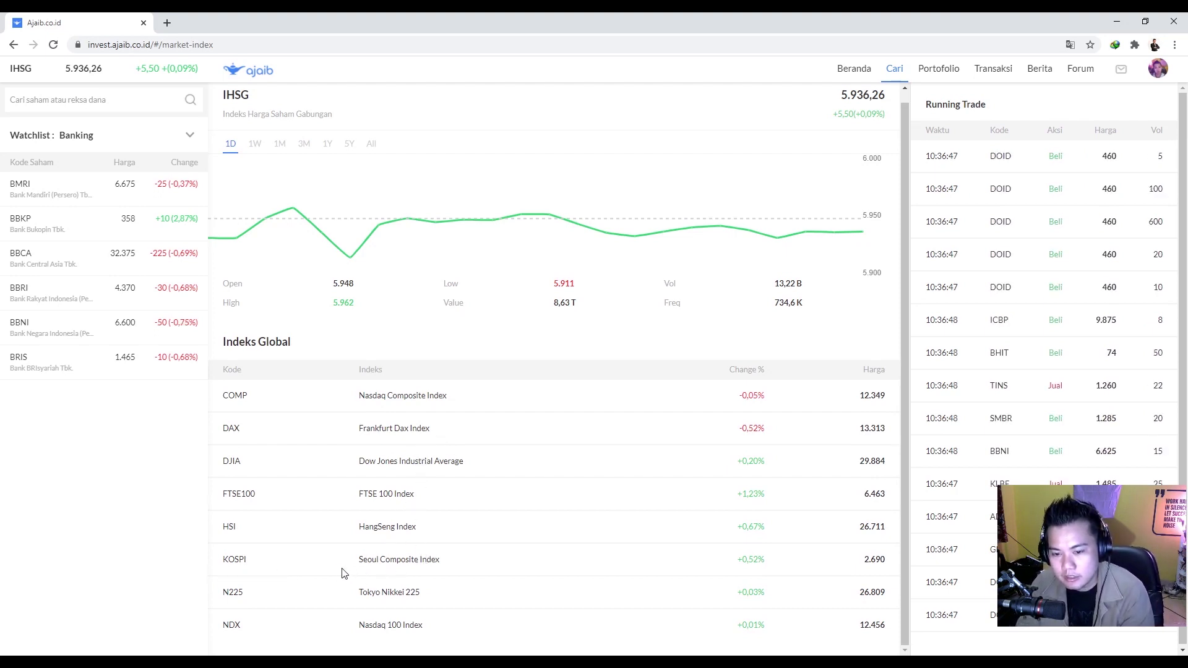
scroll(384, 580, down, 2)
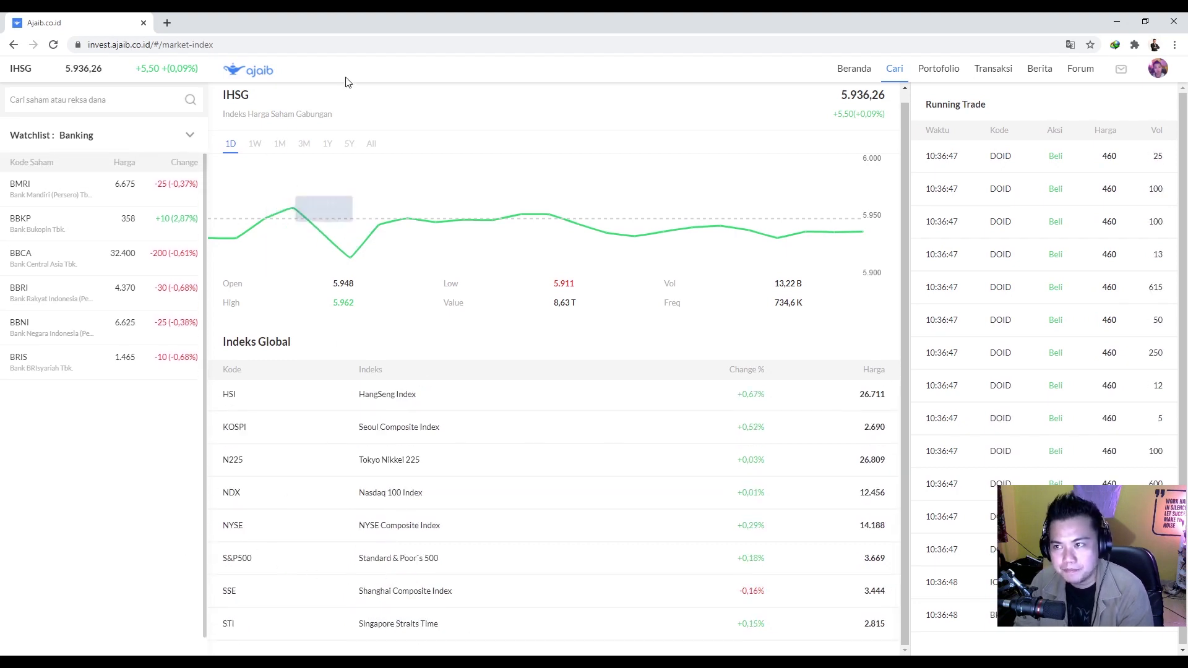
scroll(243, 111, up, 1)
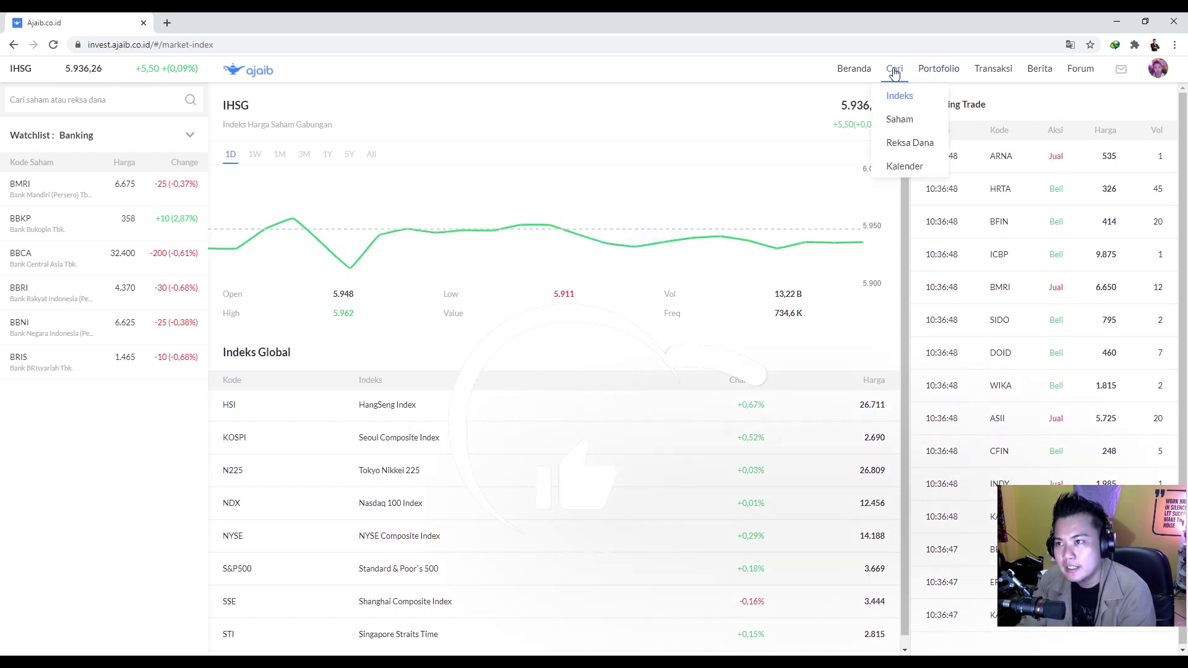
Open the stock list, filter it to the LQ45 index, and browse the listed companies.
click(899, 119)
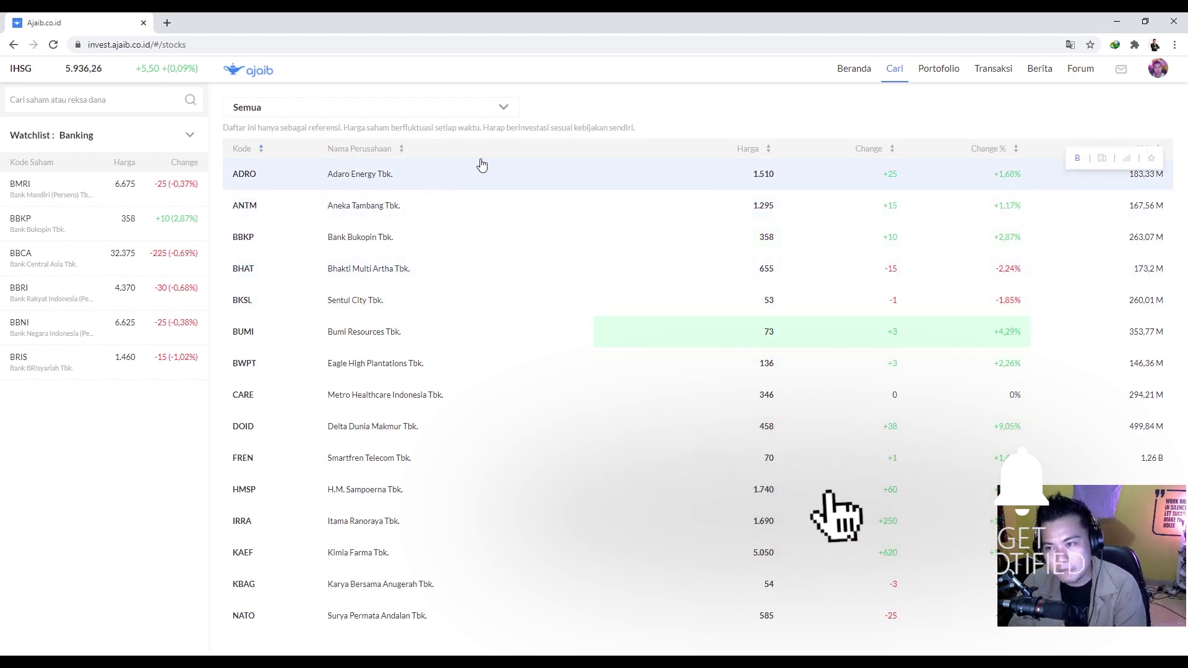
click(505, 111)
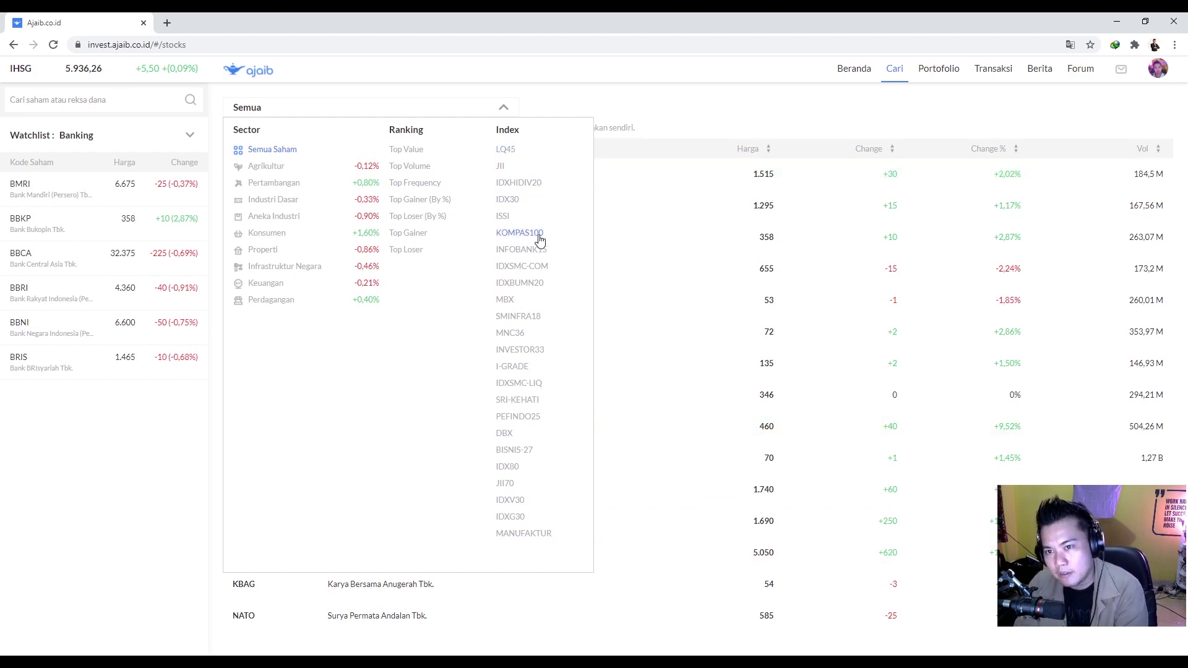
click(516, 151)
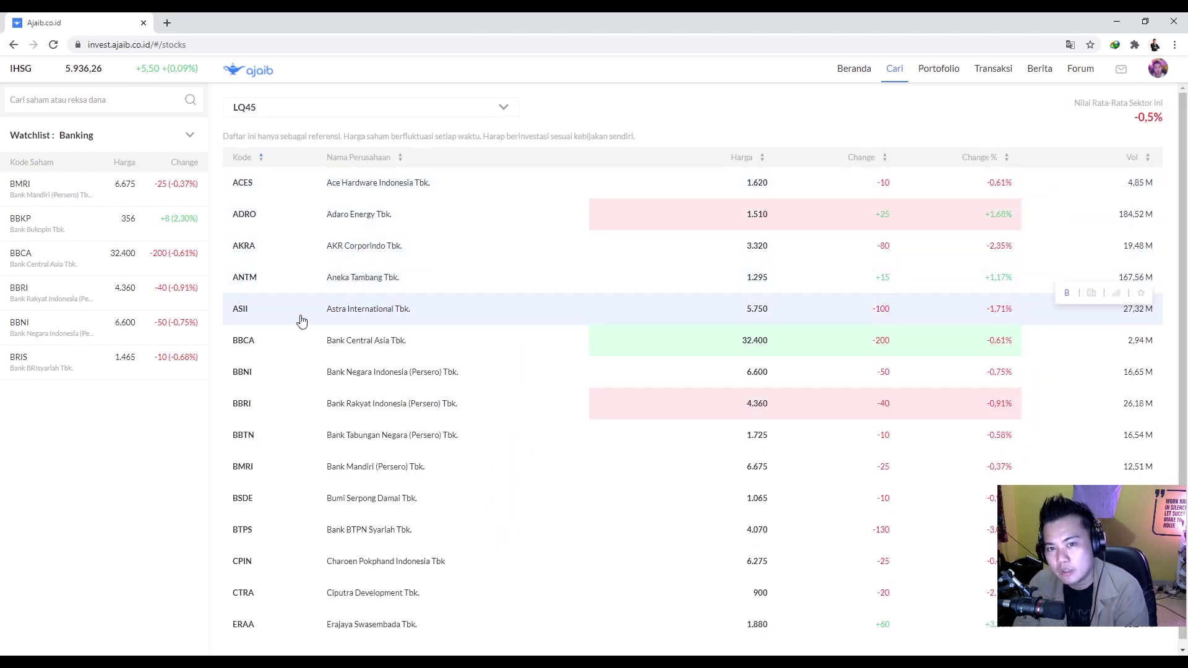
scroll(384, 235, down, 9)
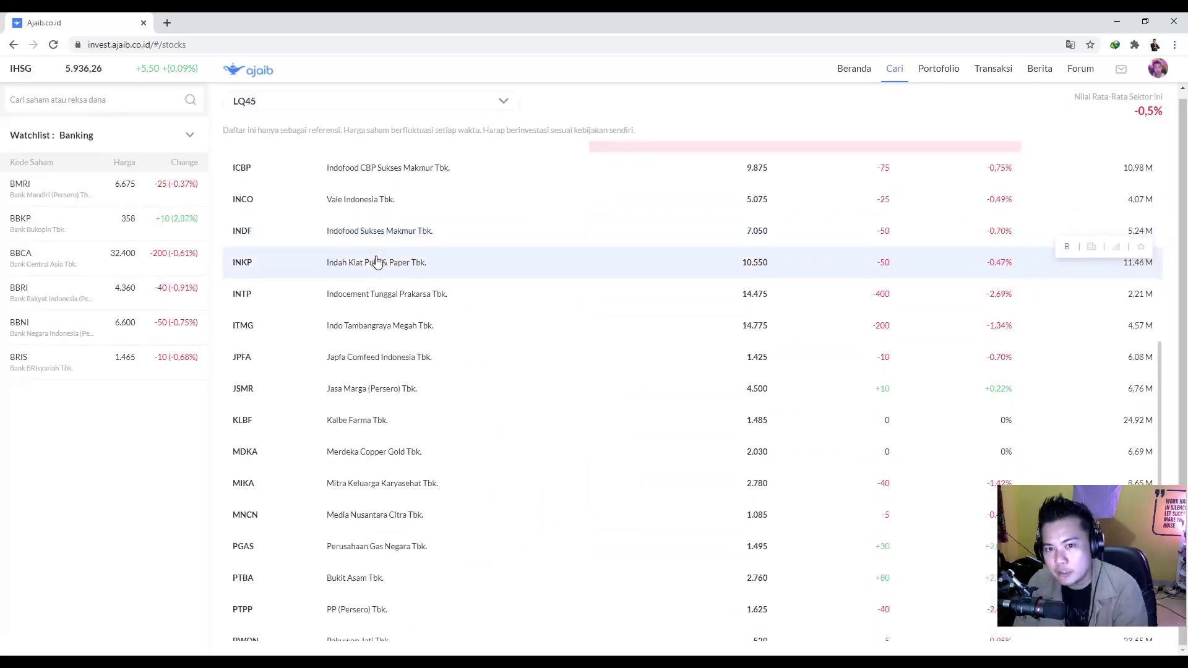
scroll(379, 263, up, 6)
scroll(379, 283, down, 10)
scroll(488, 204, up, 12)
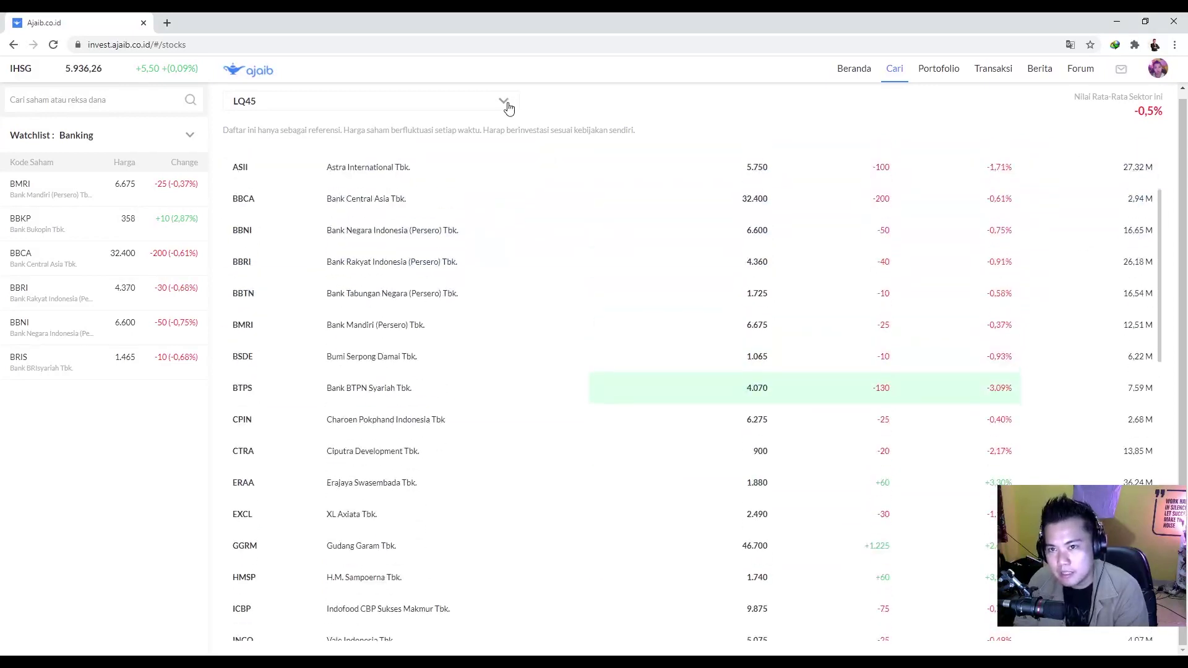
Filter the stock list to the IDX30 index and browse its companies.
click(504, 102)
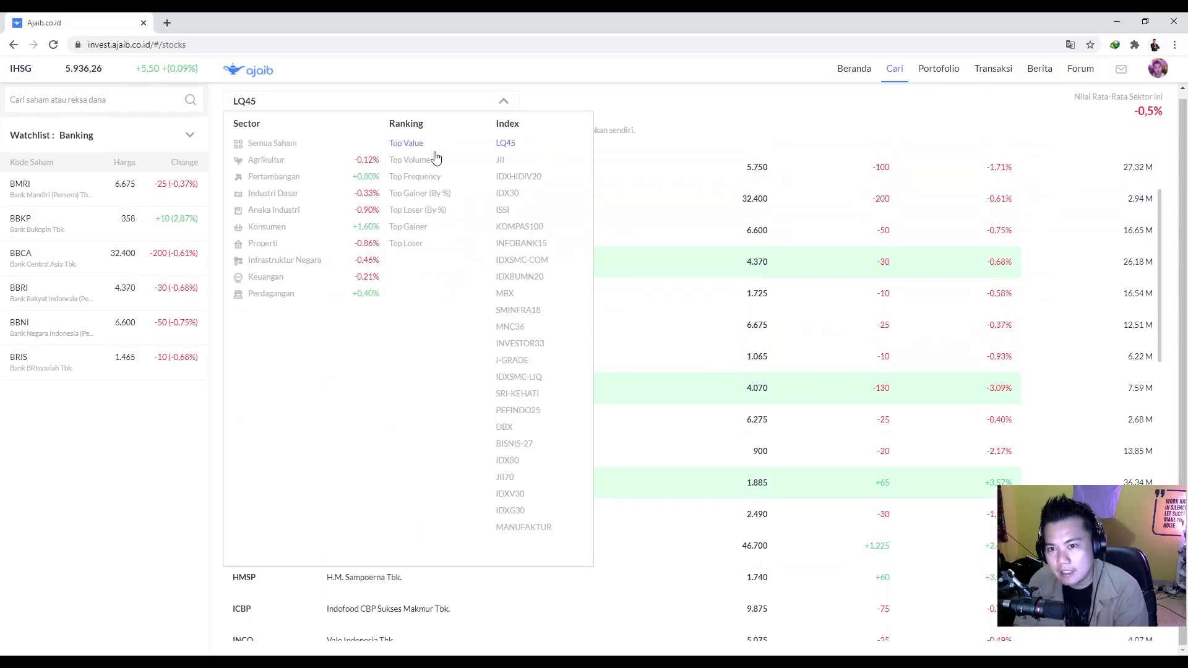
click(510, 192)
scroll(439, 248, down, 7)
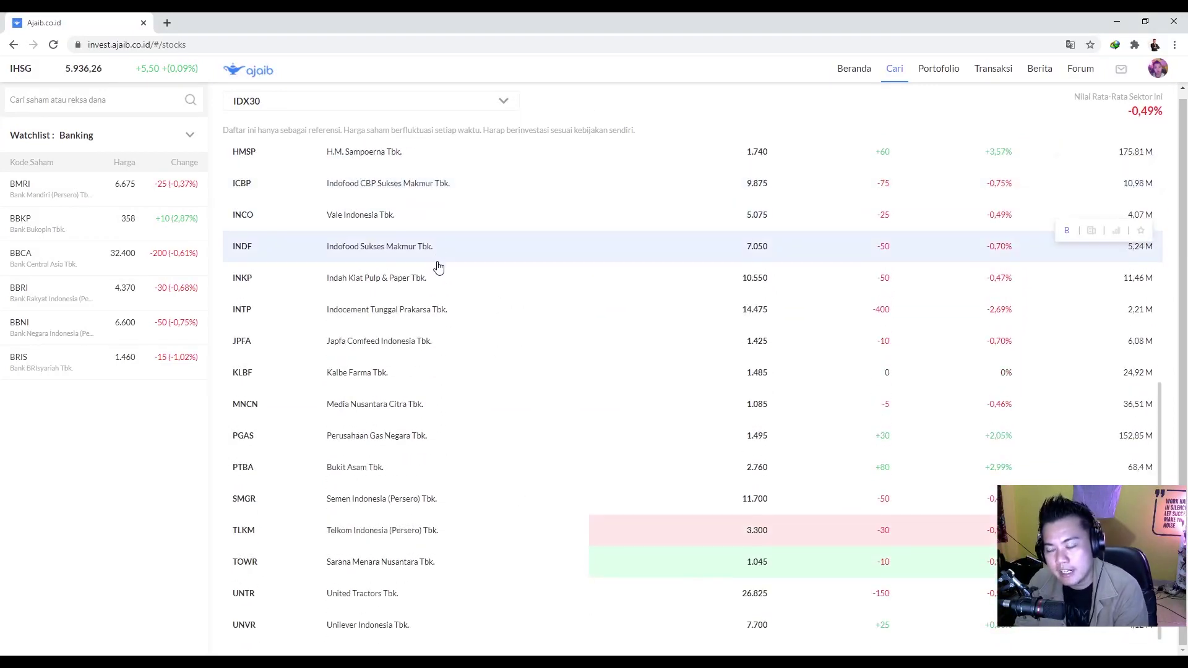
scroll(438, 260, up, 8)
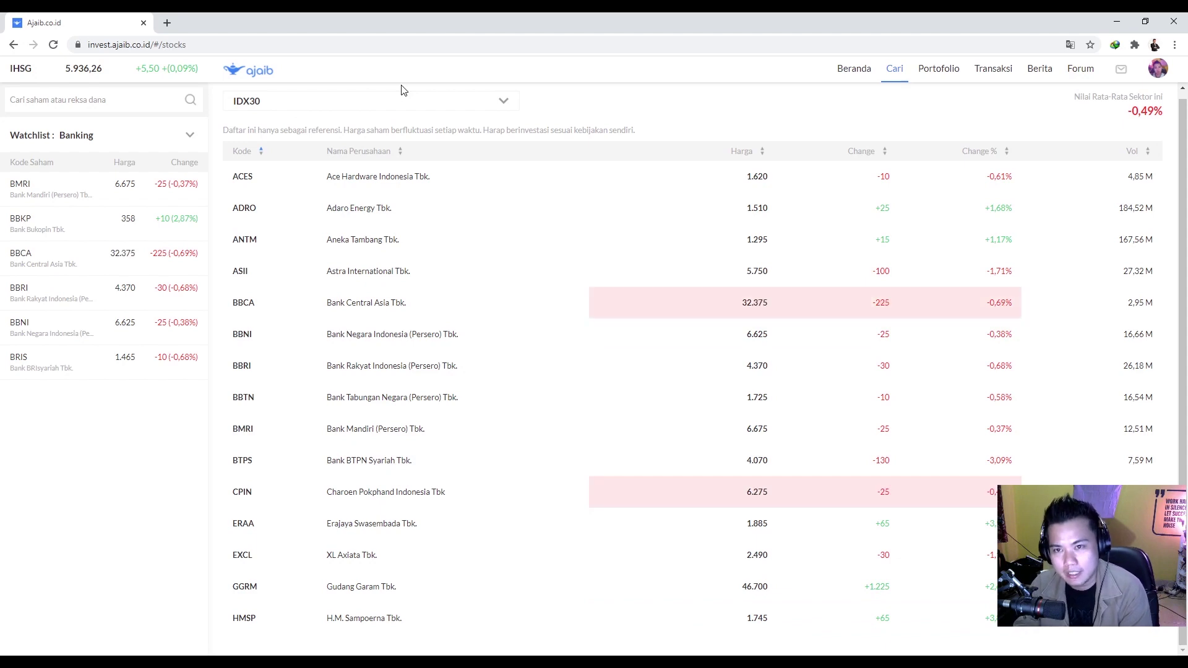
Open the mutual fund list and show its available sector and investment filters.
mouse_move(895, 72)
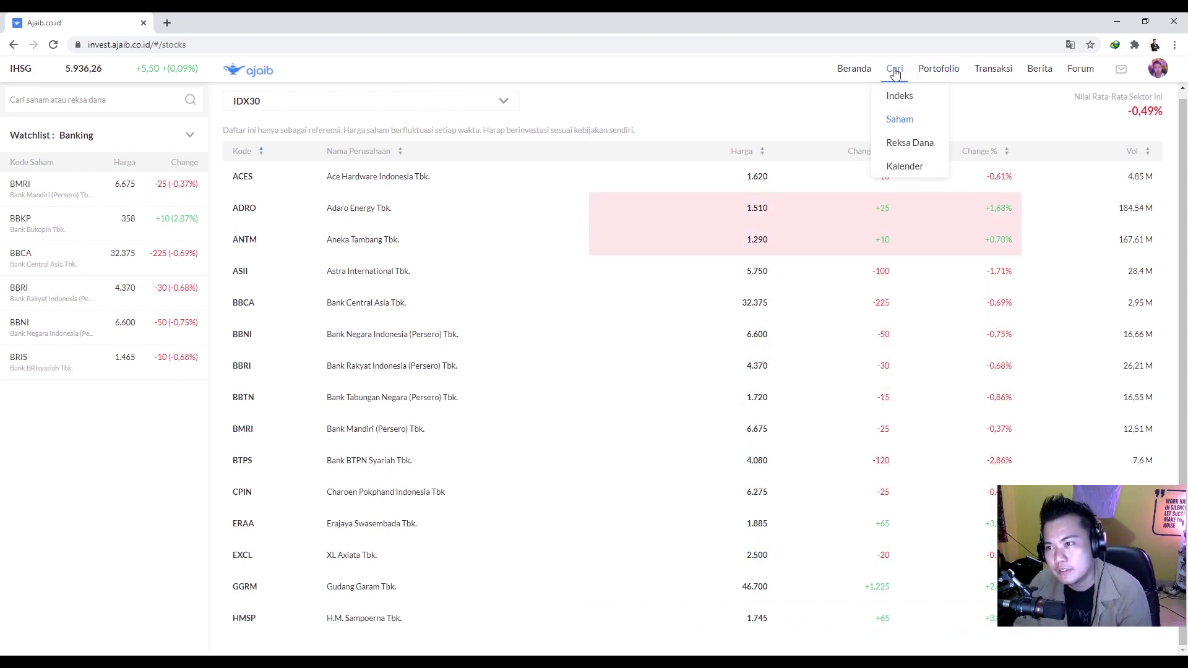
click(911, 144)
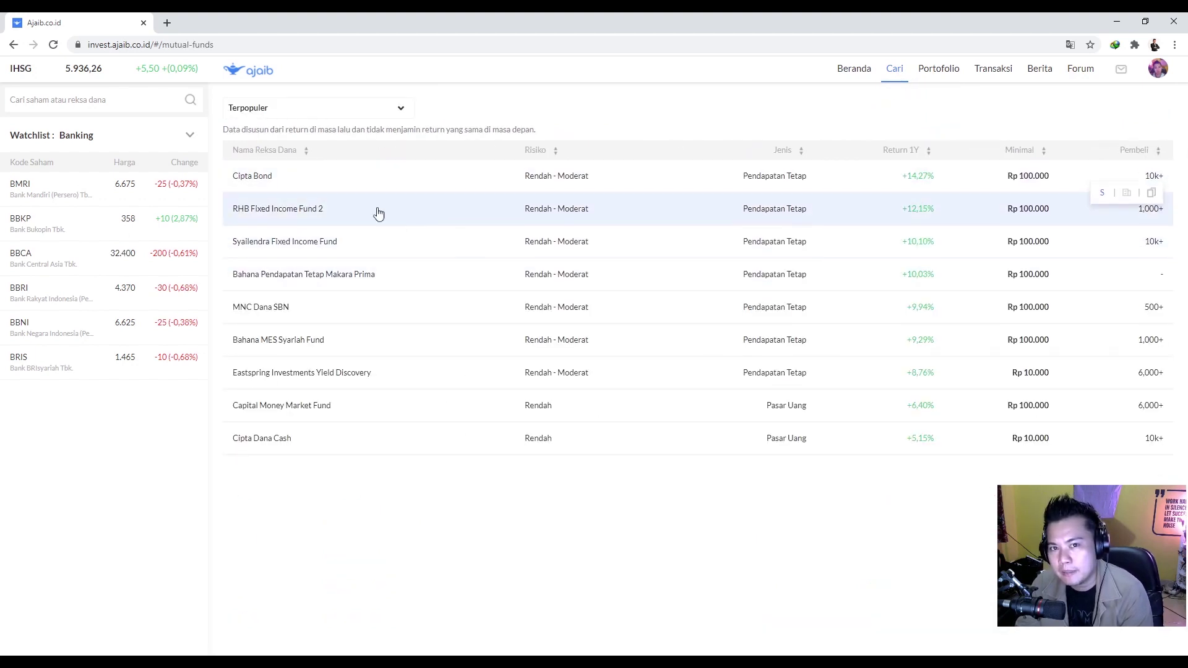
click(379, 109)
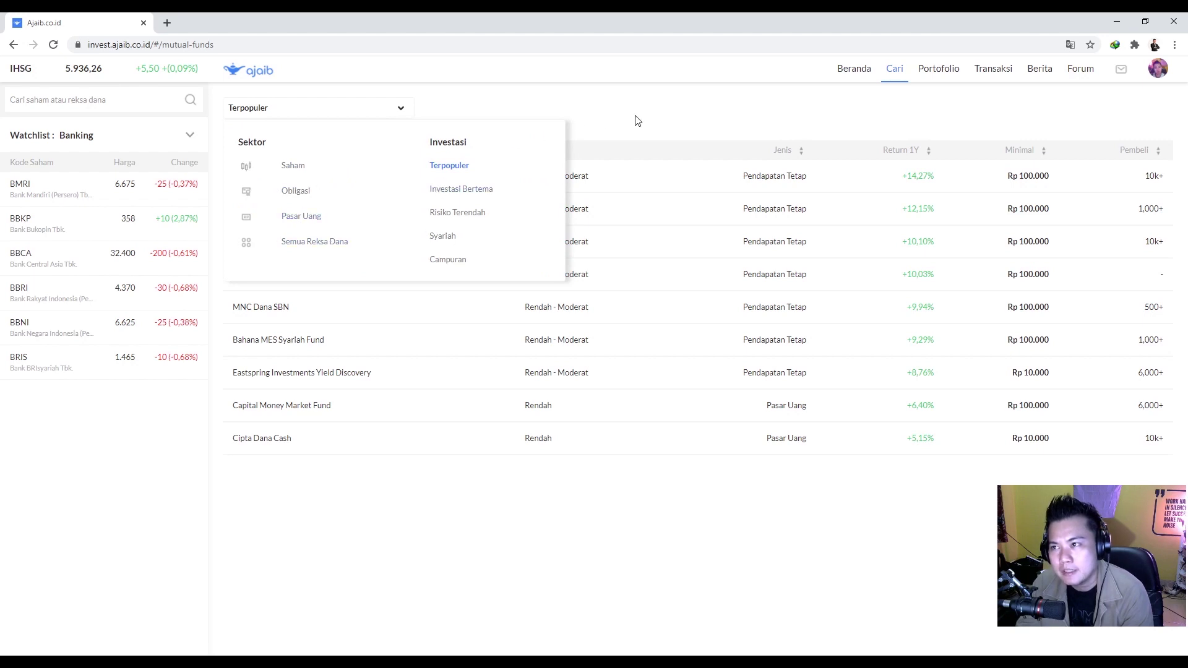
Open the market event calendar and view the events for 8, 9, 10 and 11 December 2020.
click(895, 69)
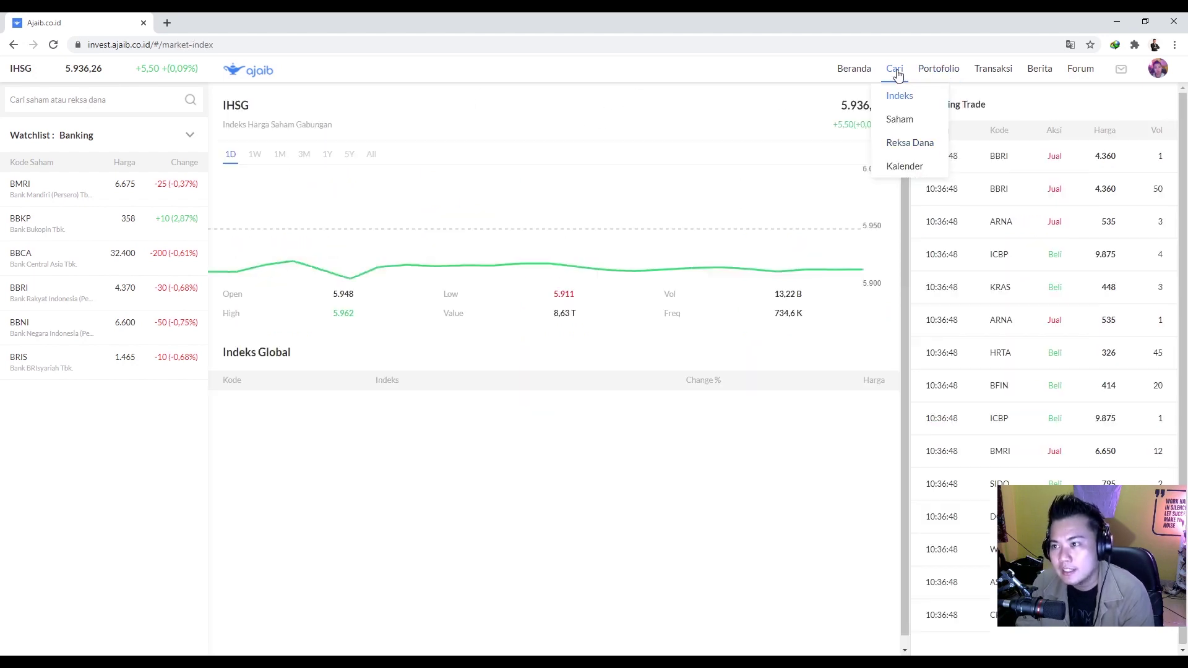
click(904, 172)
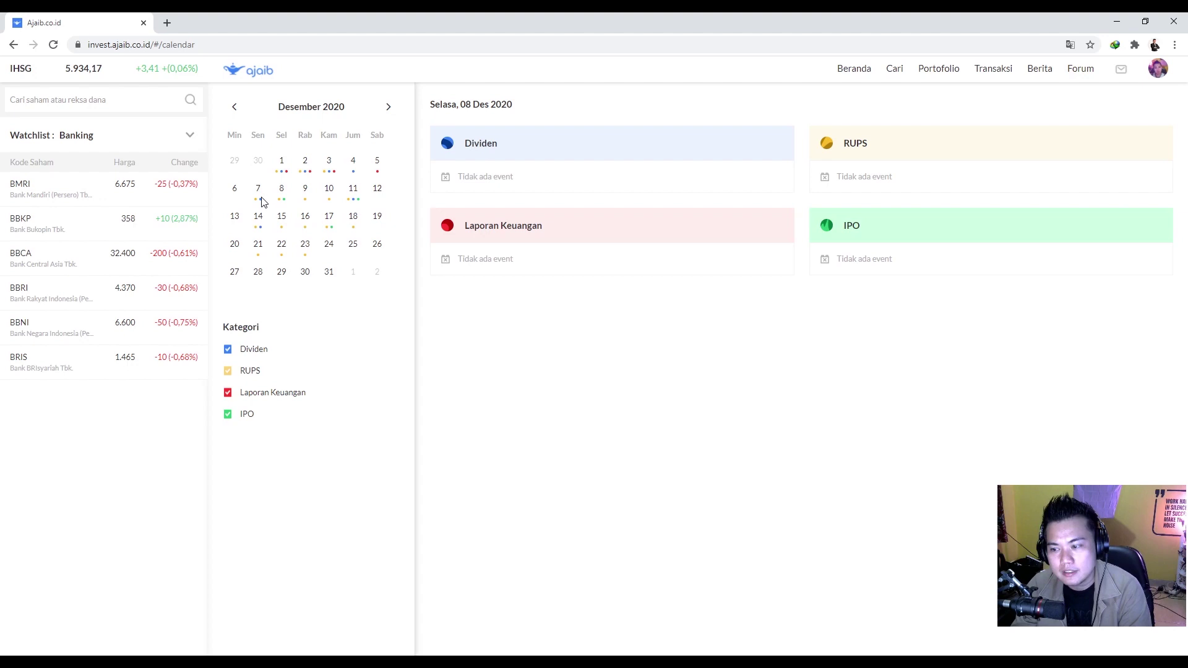
click(281, 189)
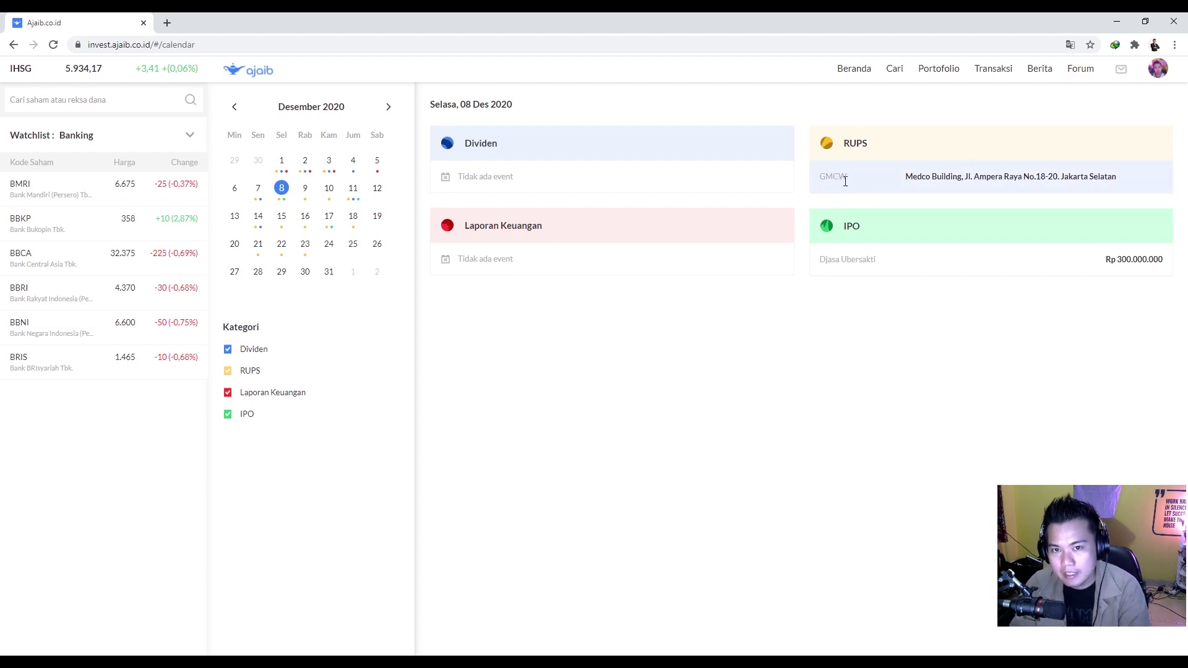
click(304, 190)
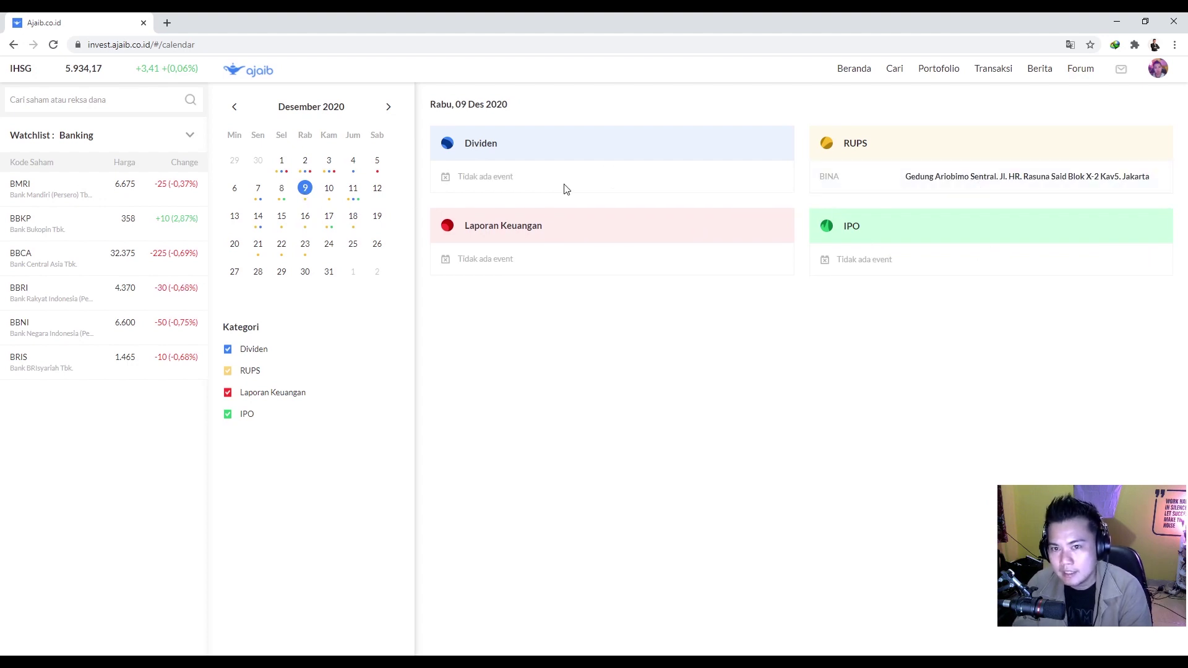
click(329, 190)
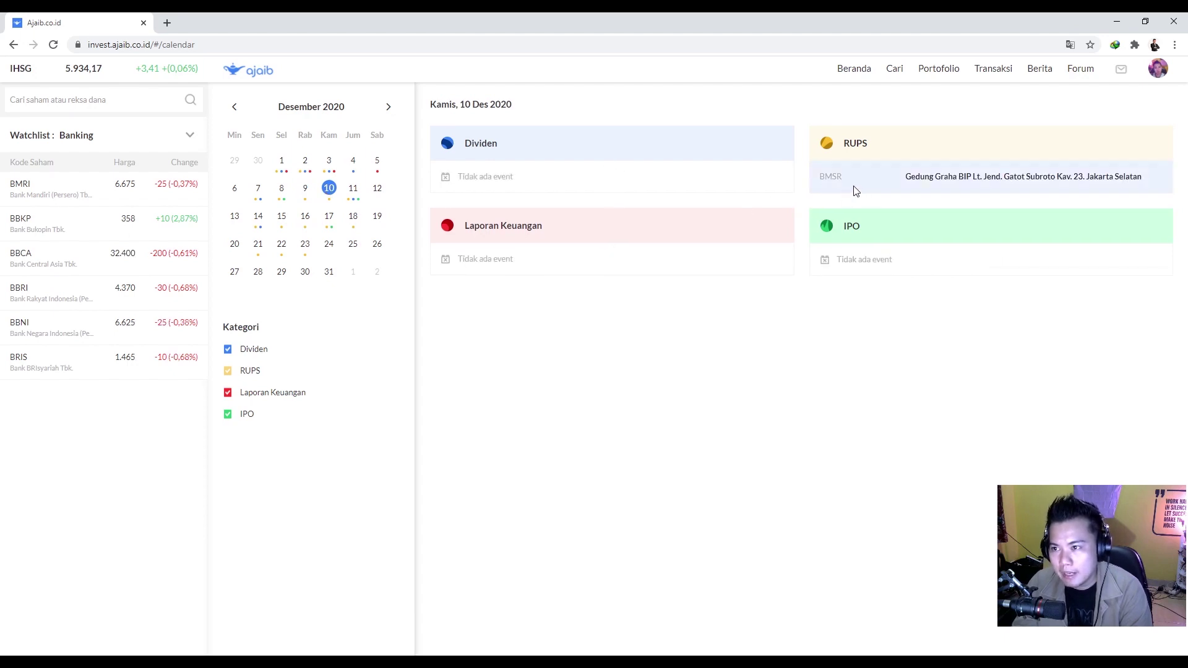
click(350, 191)
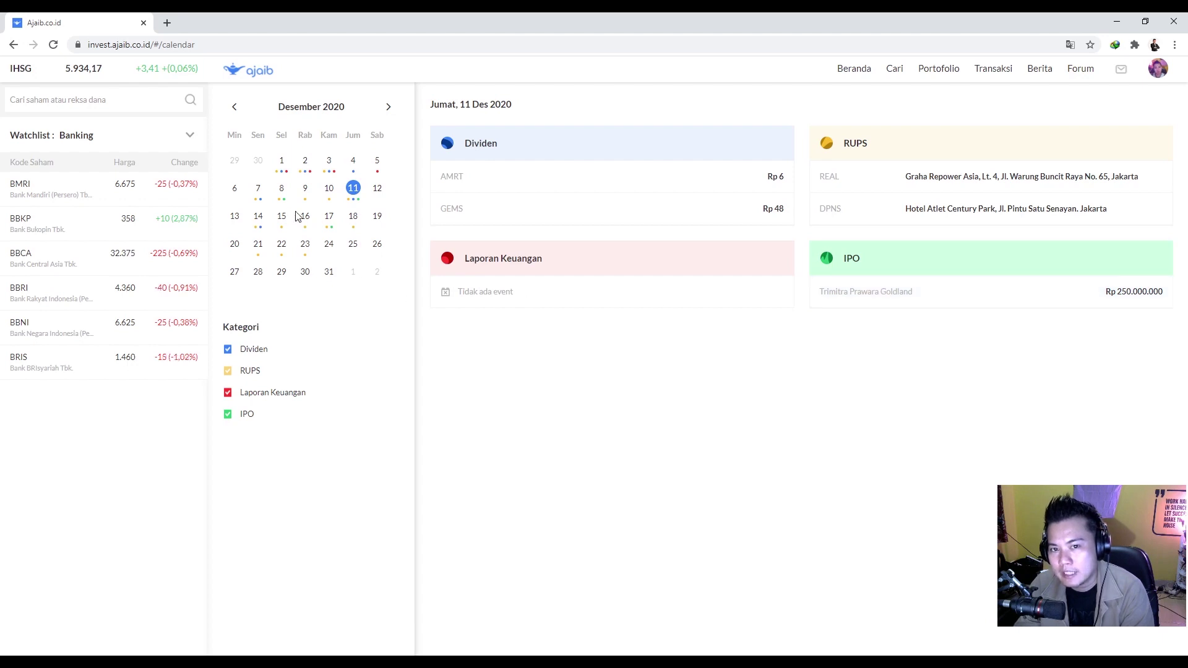
View the calendar events for 17, 8, 1, 2 and 15 December 2020.
click(331, 223)
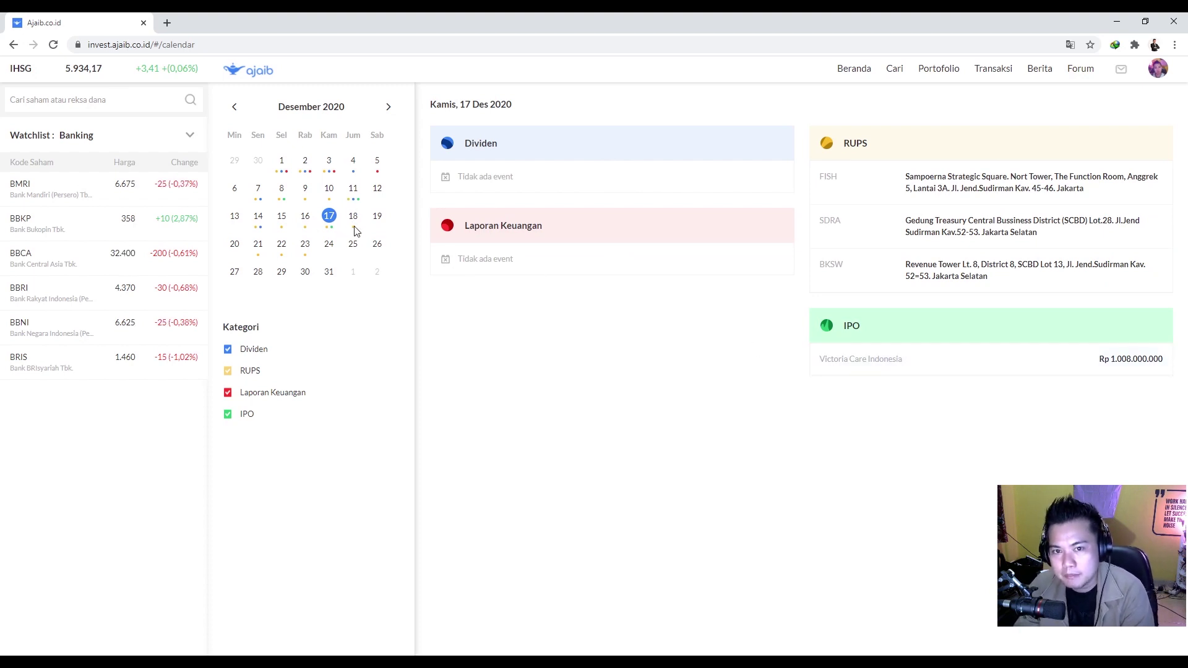
click(282, 189)
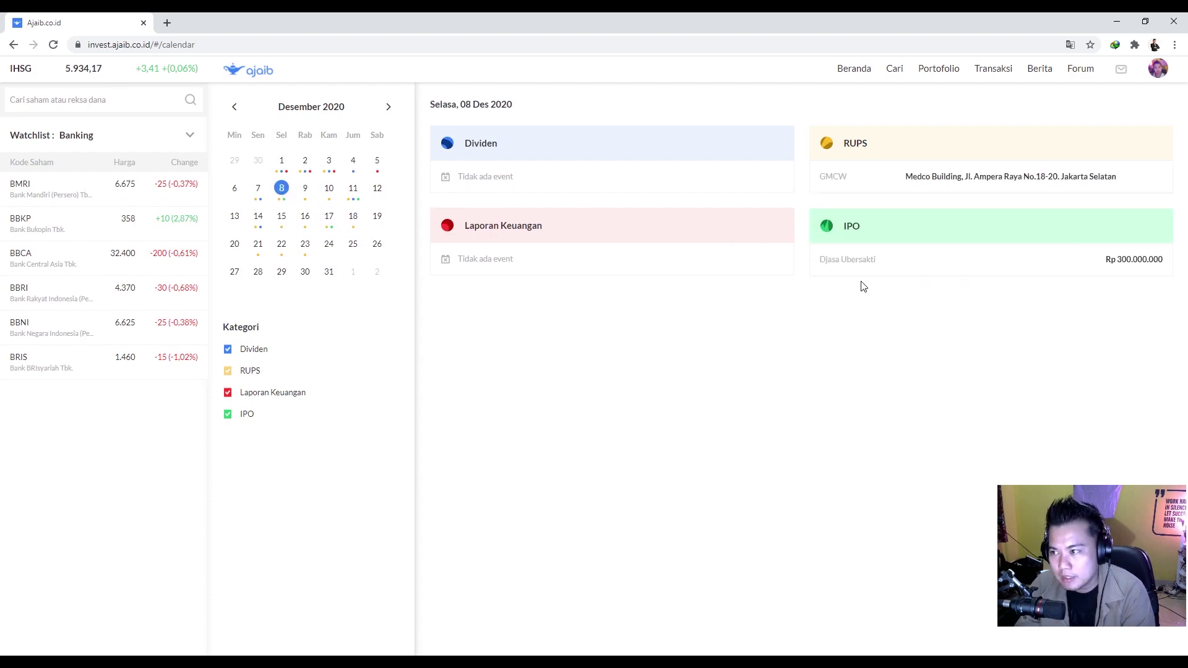
click(284, 164)
click(305, 162)
click(281, 216)
Check the January 2021 calendar, return to December 2020, and view the events for 23, 21 and 14 December.
click(389, 106)
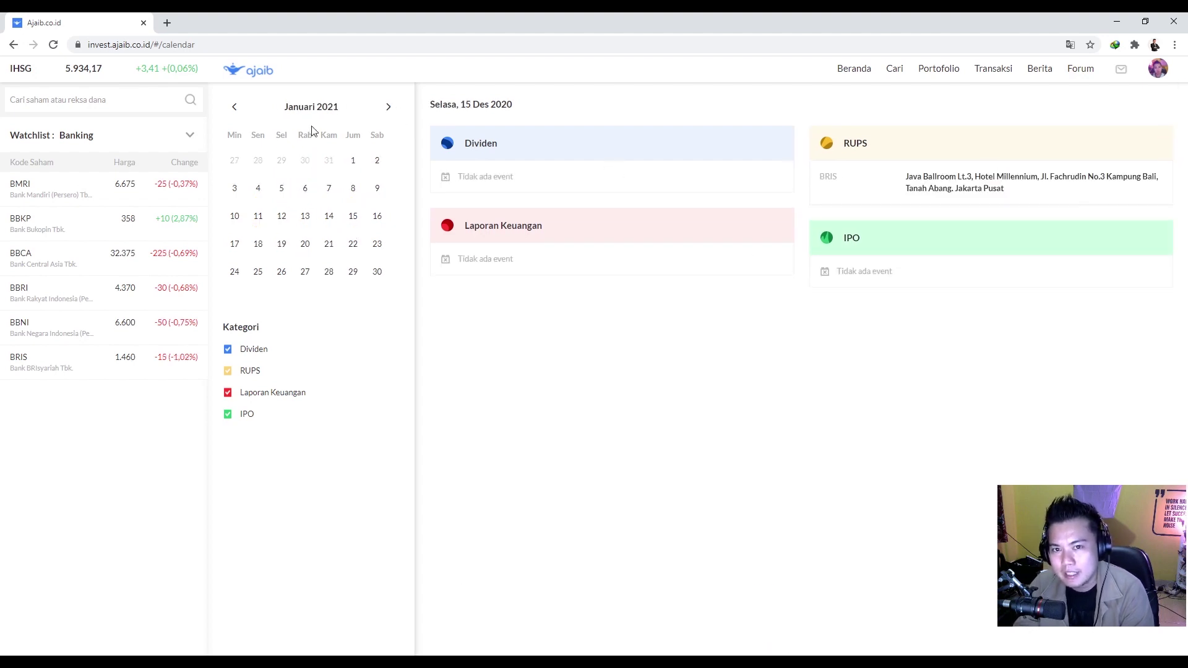
click(241, 108)
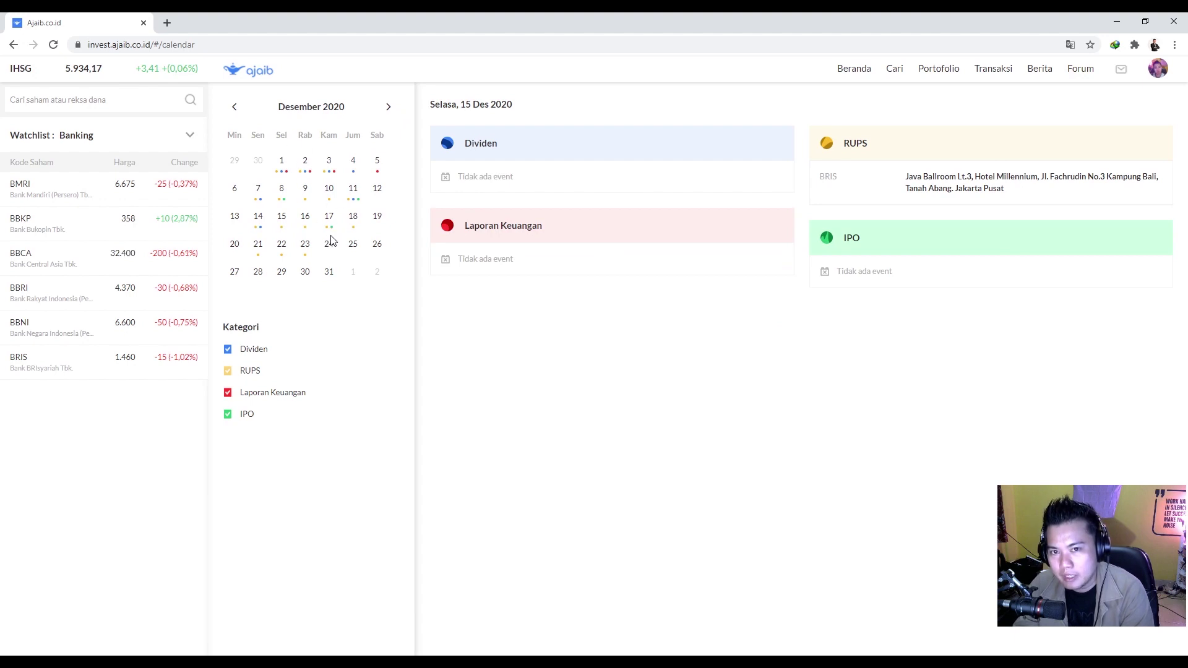
click(305, 246)
click(259, 246)
click(258, 216)
click(388, 107)
click(235, 107)
Try hiding the Dividen and RUPS categories in the calendar, show them again, and select 14 December 2020.
click(228, 350)
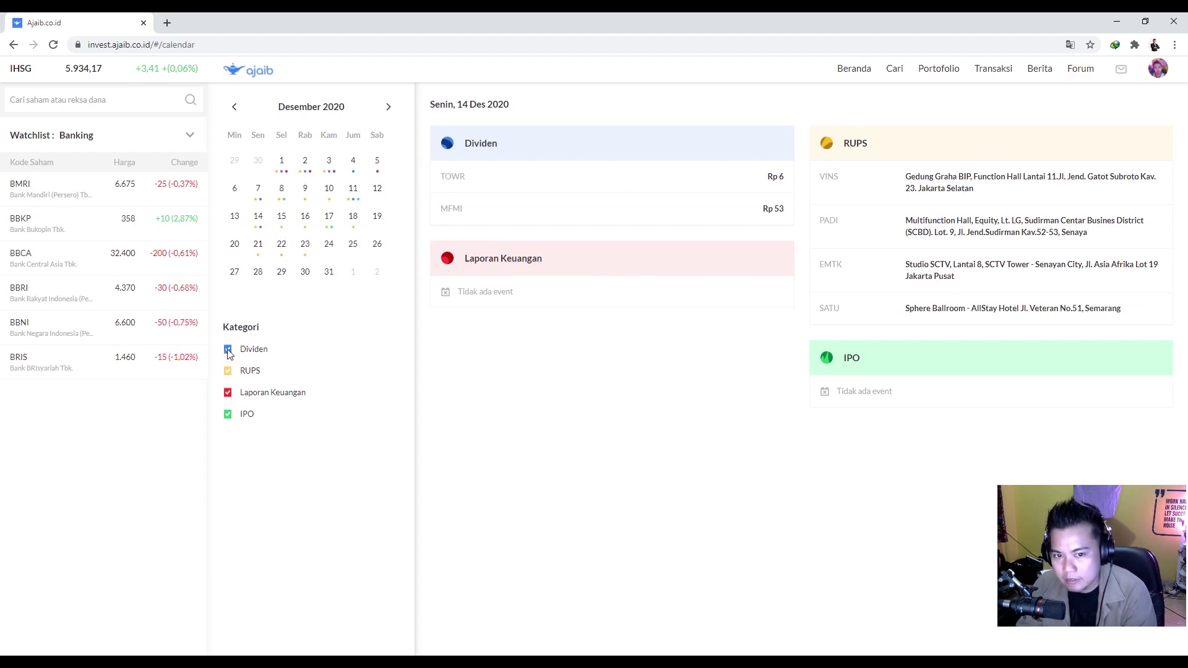
click(228, 371)
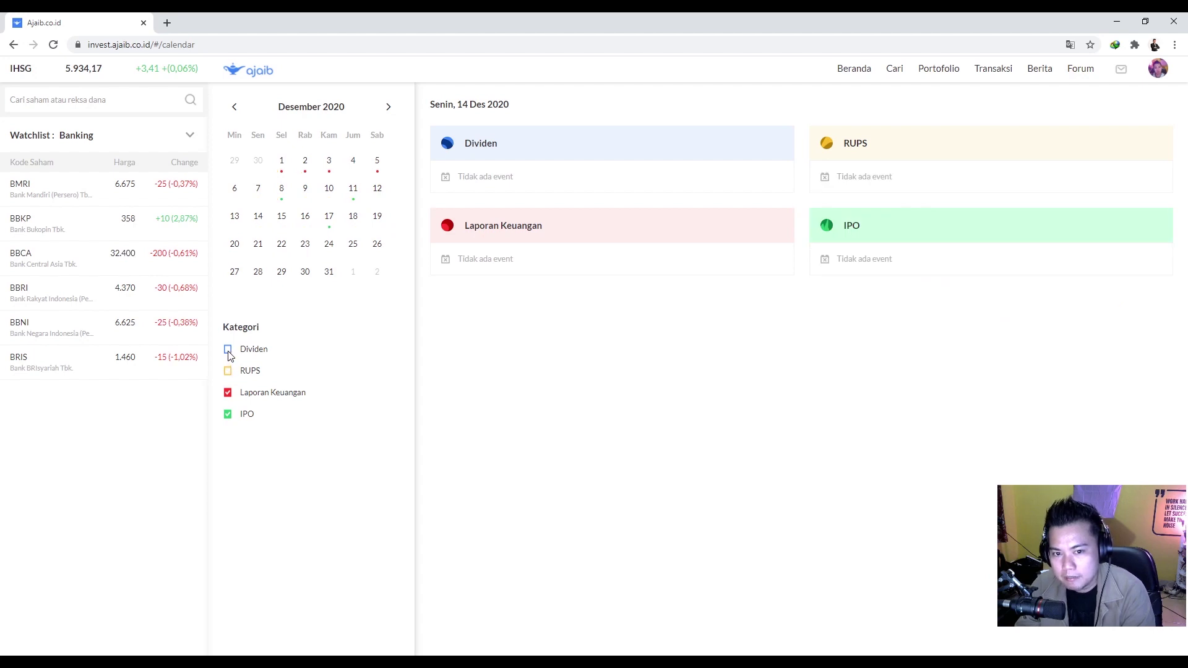
click(227, 351)
click(228, 371)
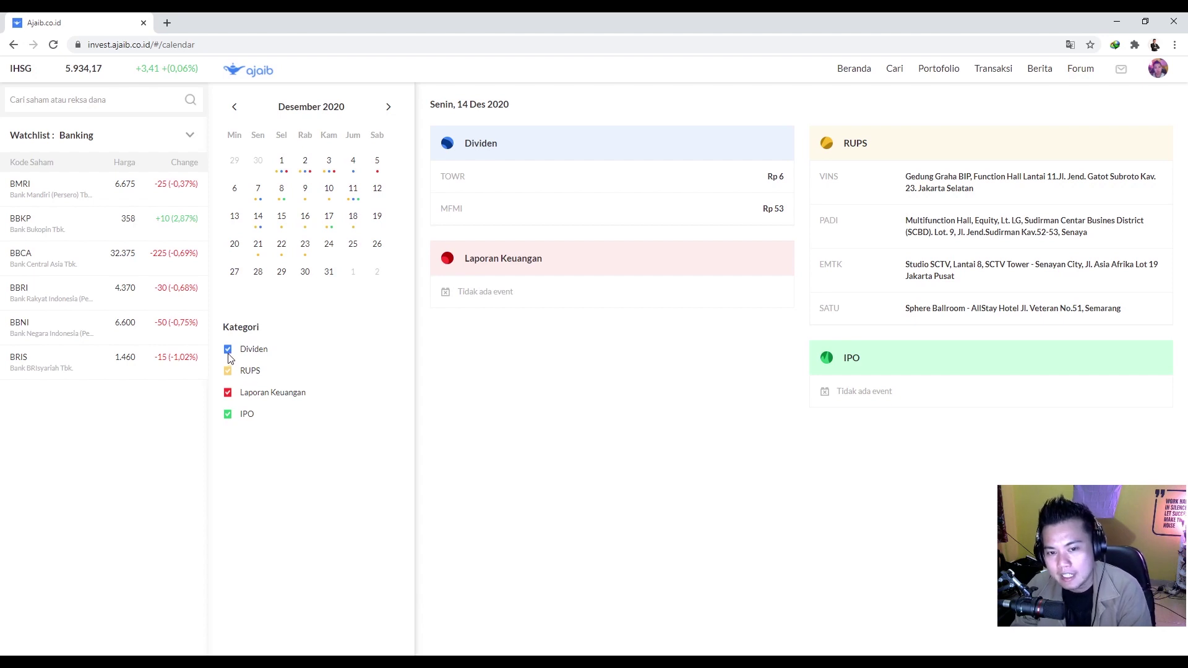
click(229, 355)
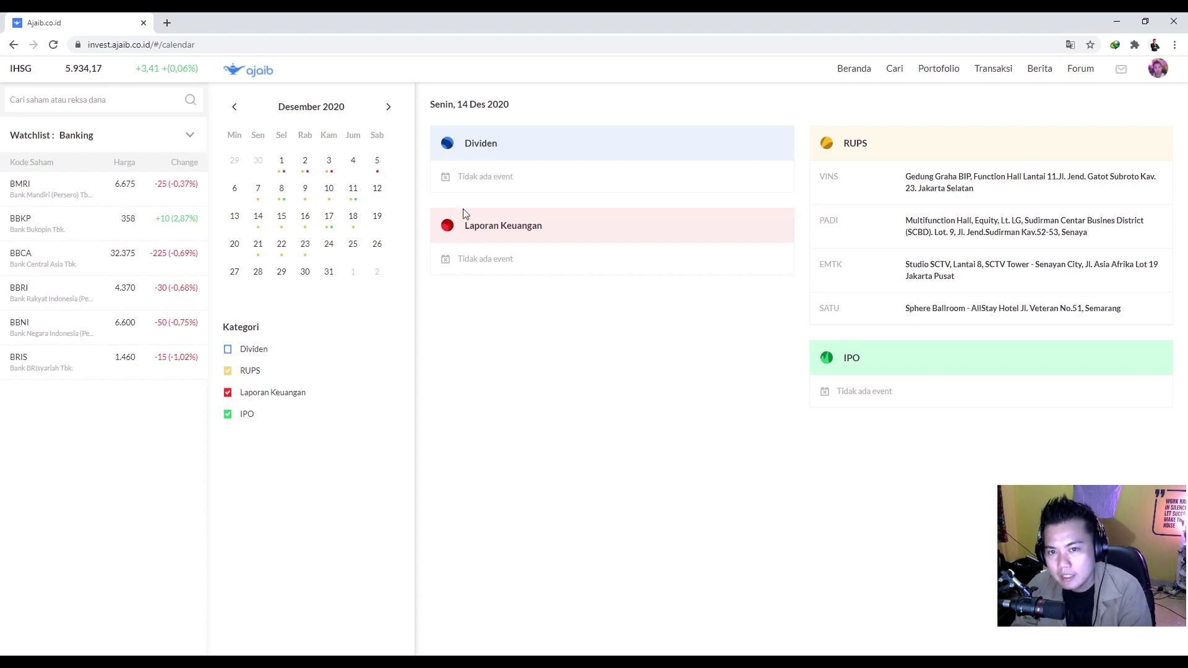
click(228, 353)
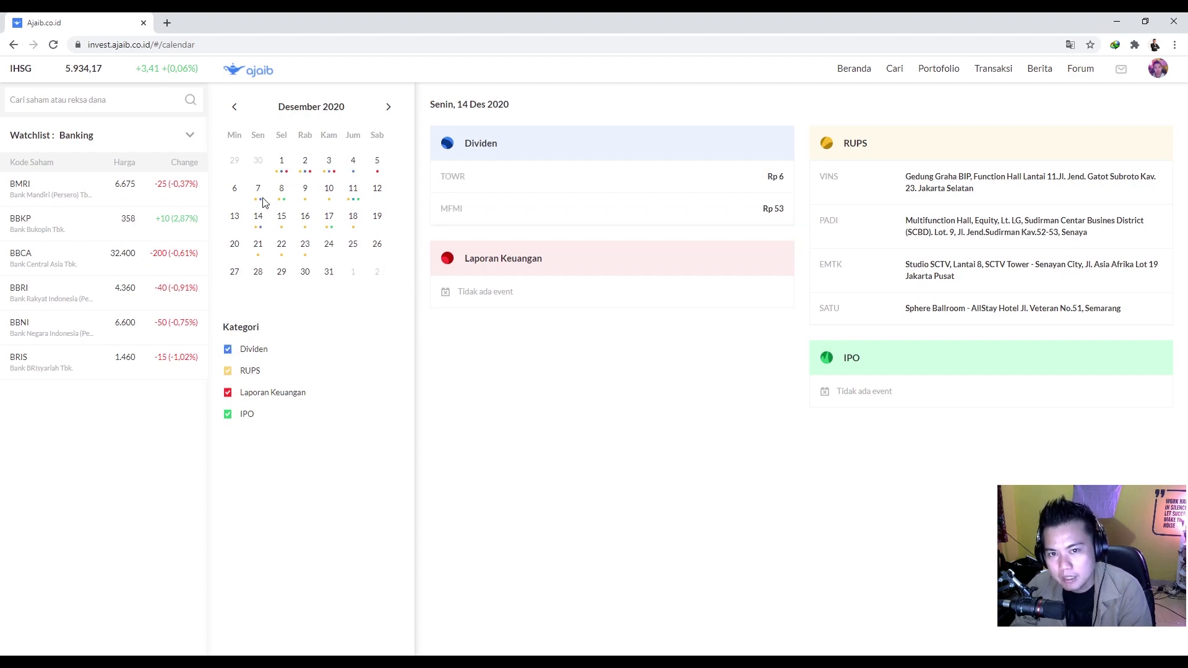
click(258, 215)
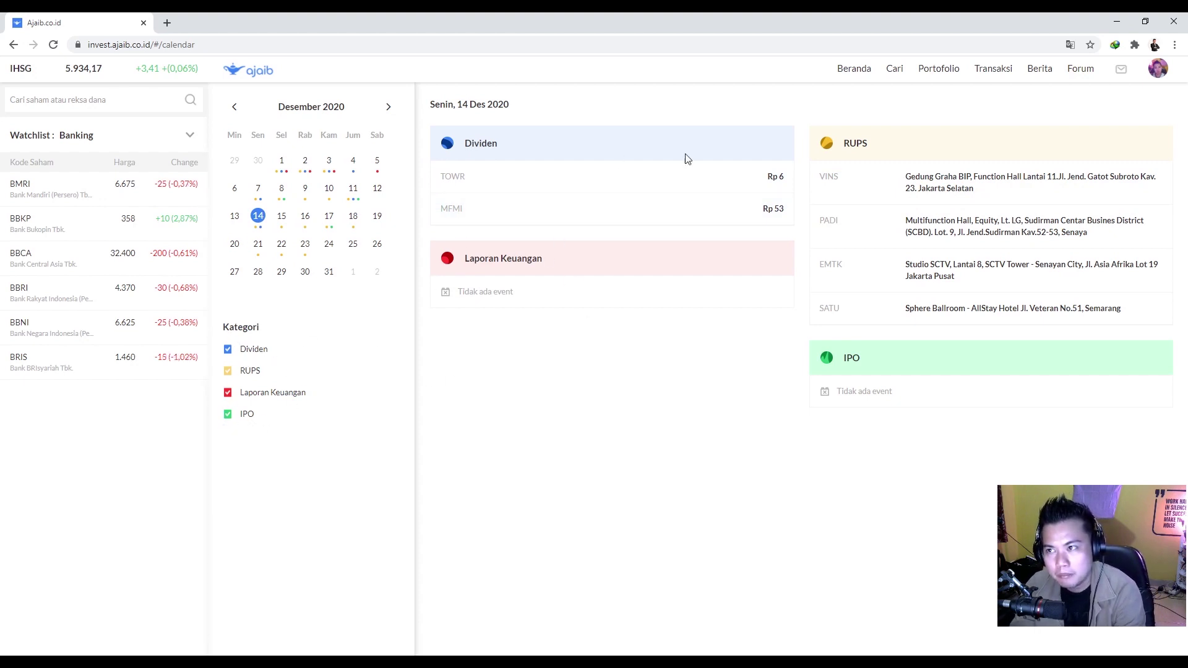
Open the investment portfolio page.
mouse_move(905, 80)
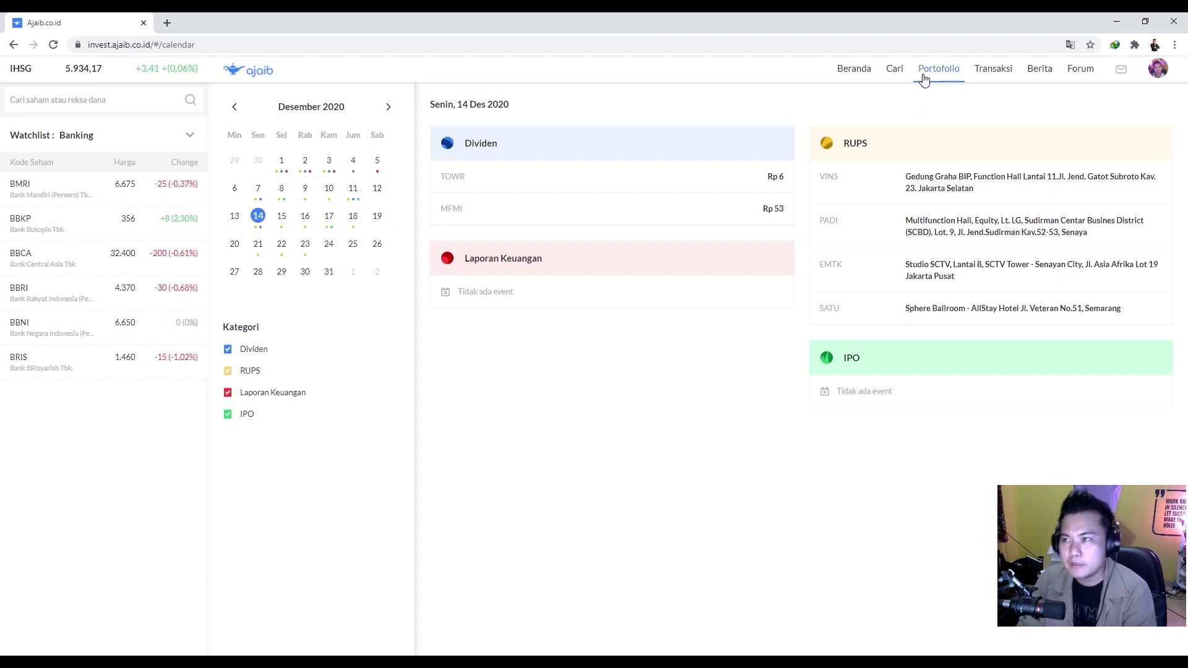
click(948, 72)
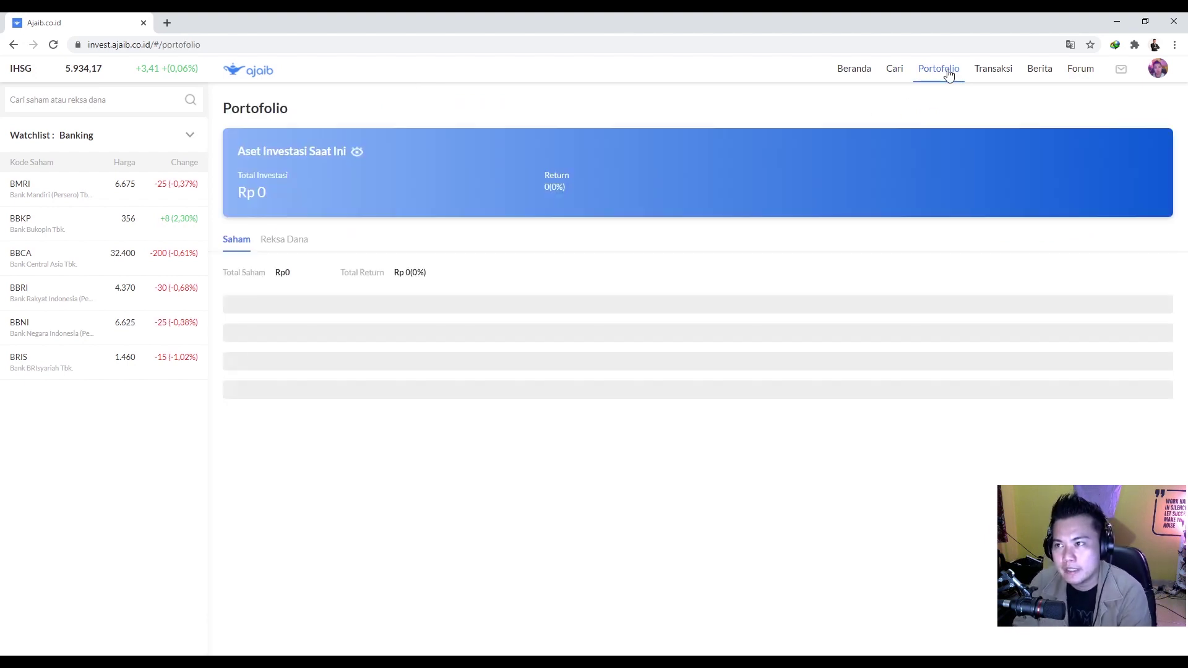
Hide the total investment and return amounts in the portfolio's asset summary.
click(357, 152)
click(359, 154)
click(359, 155)
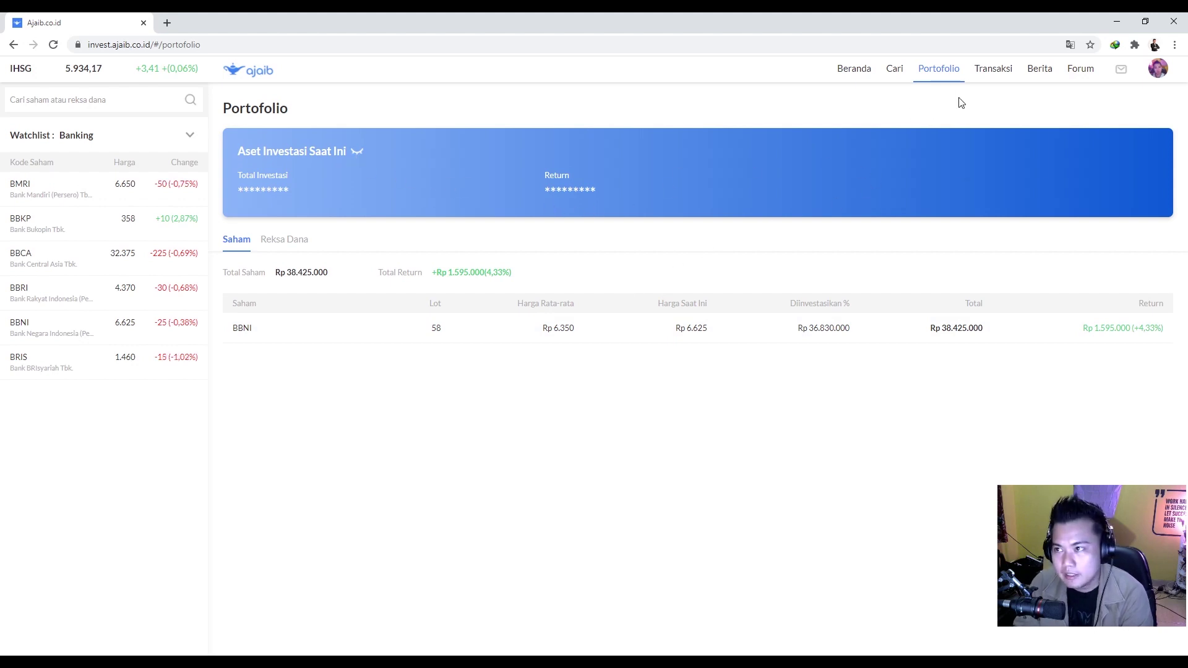
Open the stock transactions page, review the past orders in History, and collapse that list.
click(1004, 73)
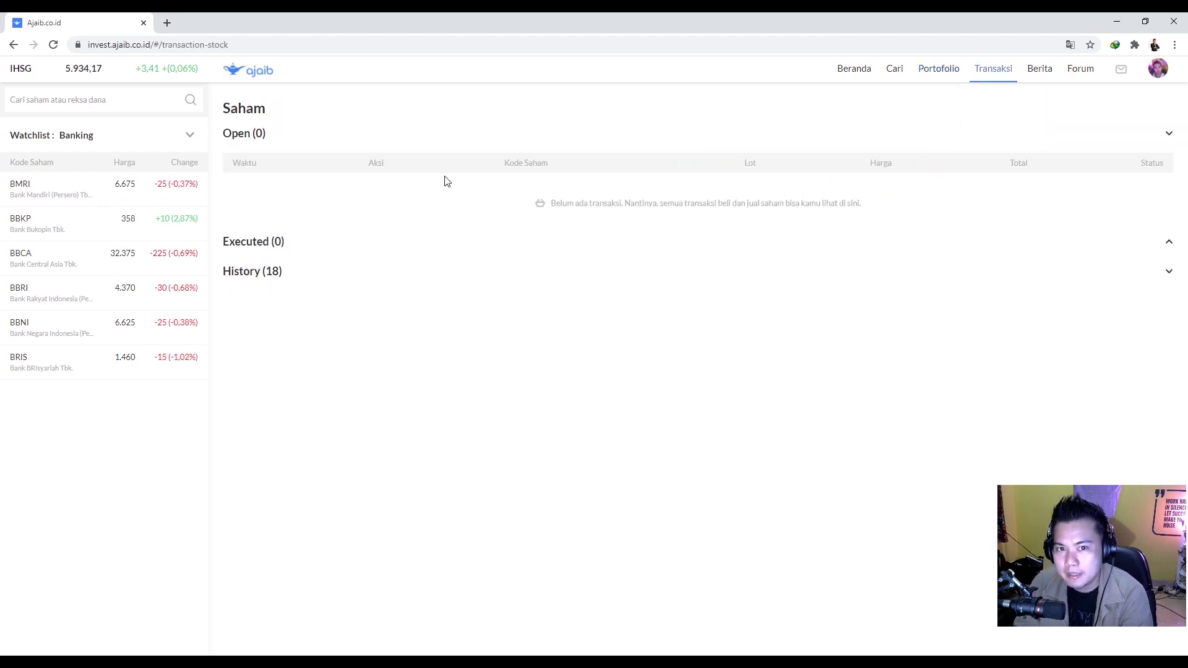
mouse_move(1002, 74)
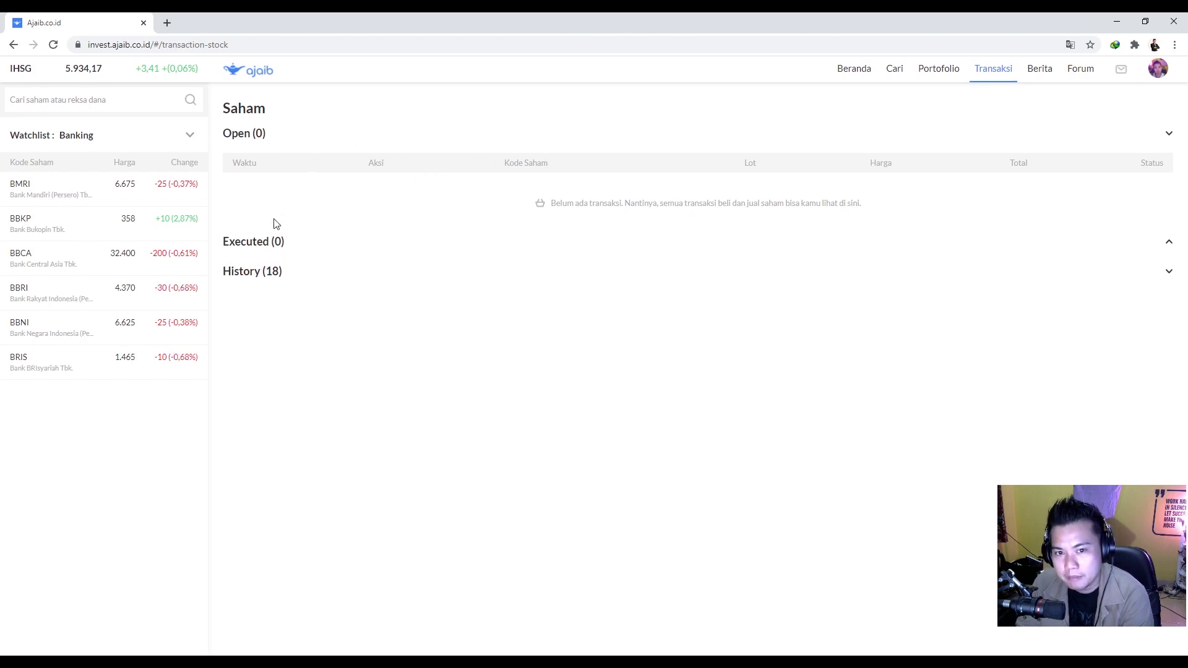
click(276, 272)
scroll(563, 379, down, 3)
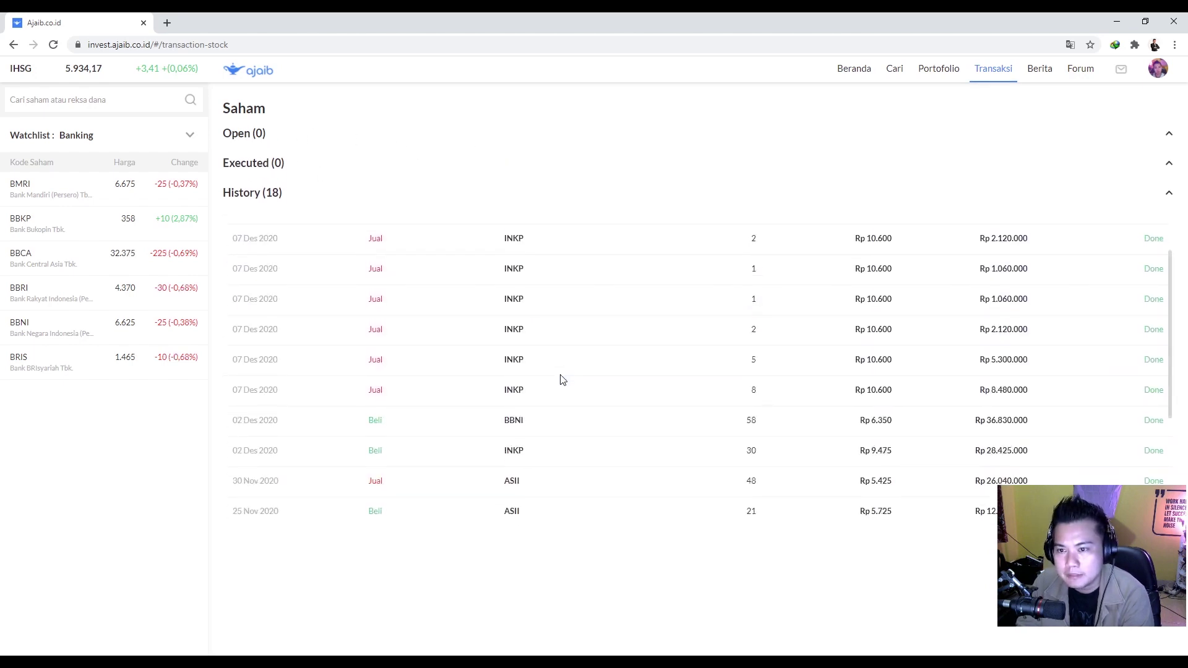
scroll(585, 393, up, 3)
scroll(636, 403, down, 4)
scroll(483, 391, up, 4)
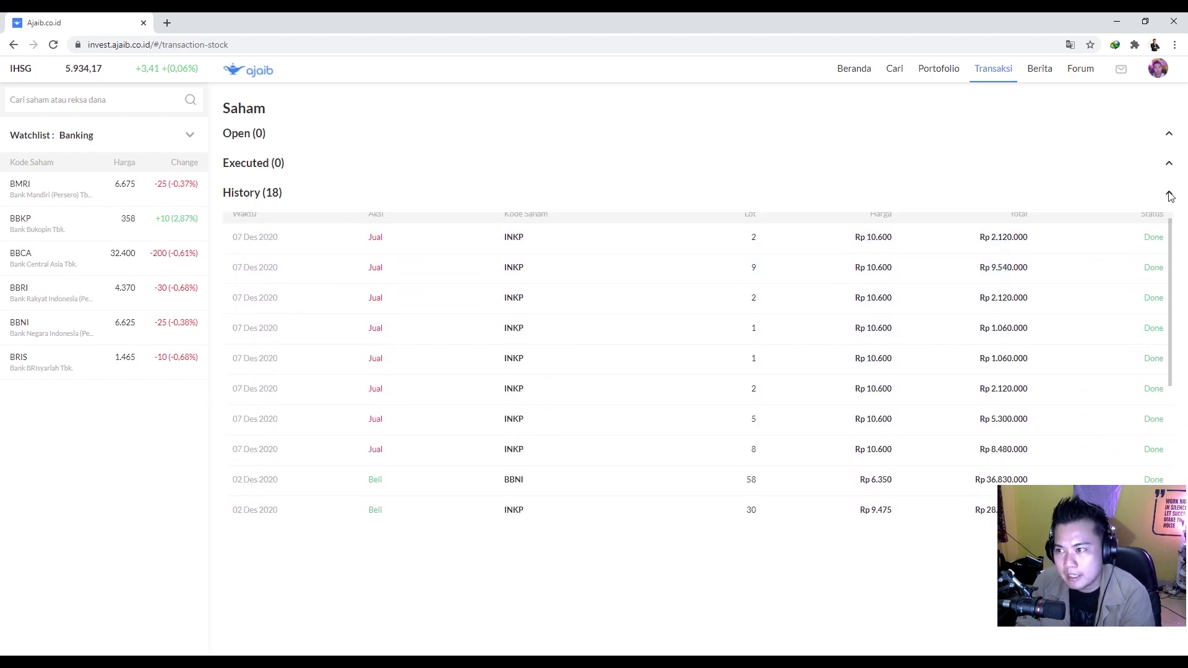
click(1170, 196)
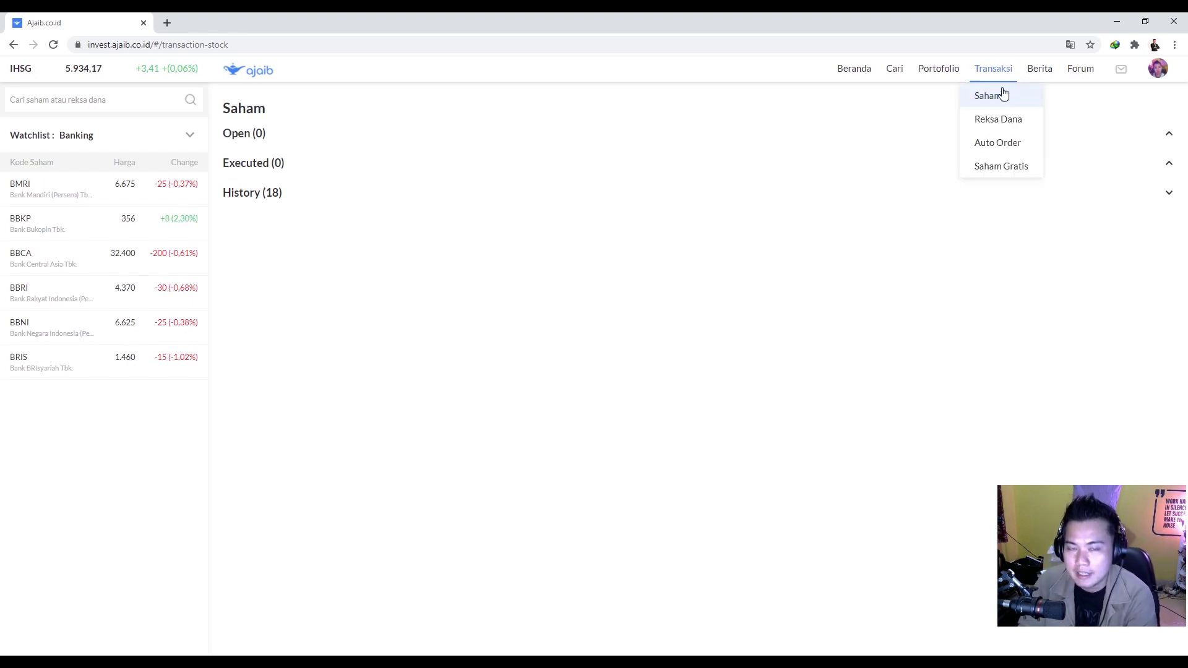
Open the Auto Order transactions page and permanently delete the expired ASII sell order.
click(999, 142)
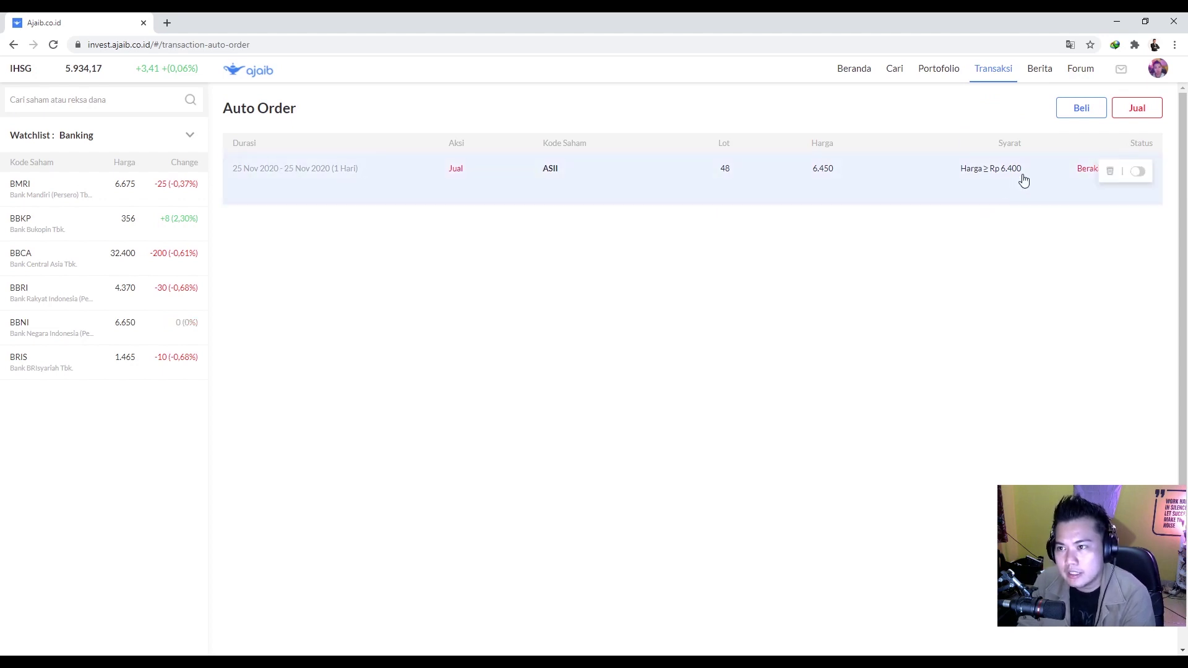
mouse_move(1106, 178)
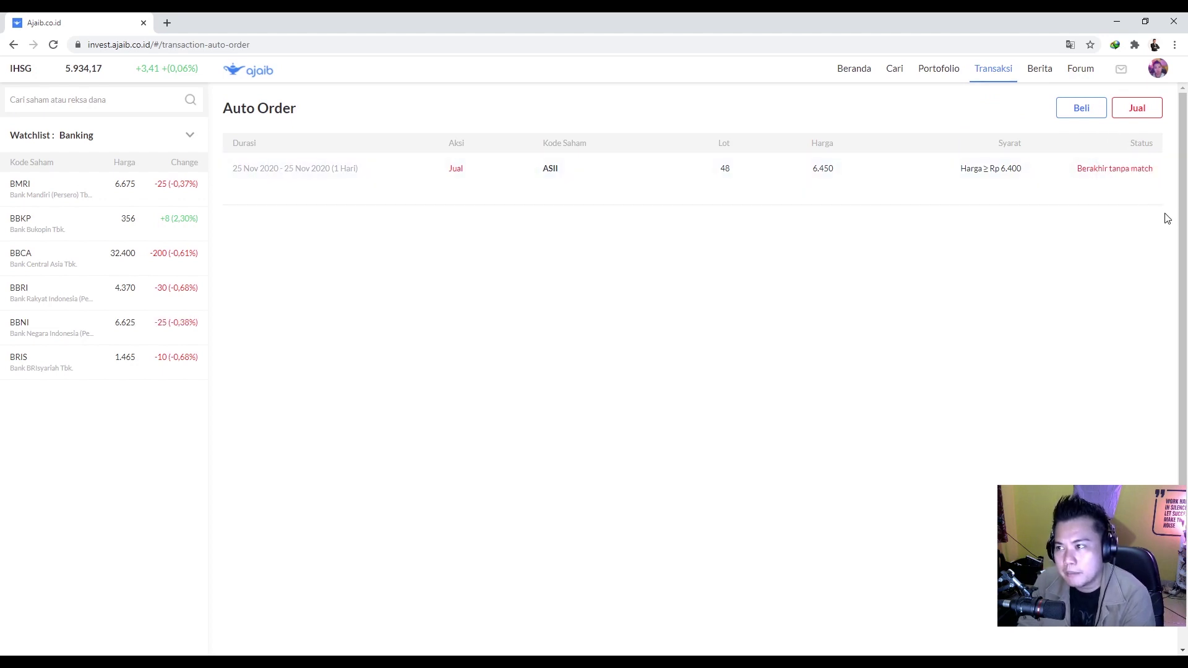
mouse_move(1145, 177)
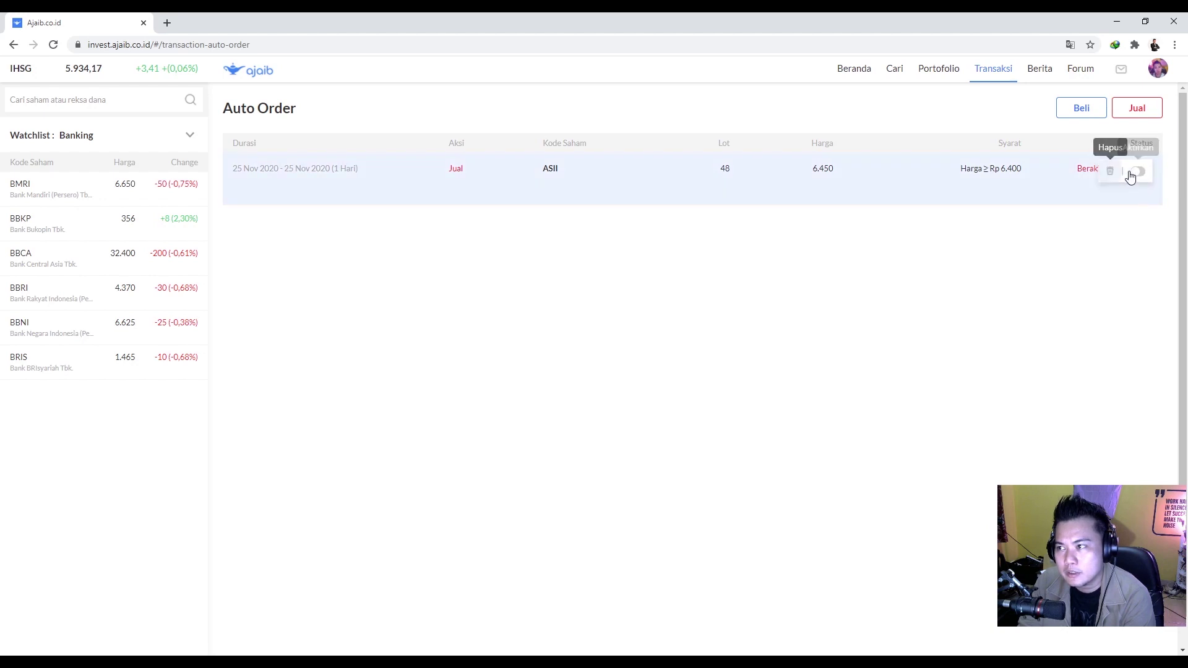
click(1111, 177)
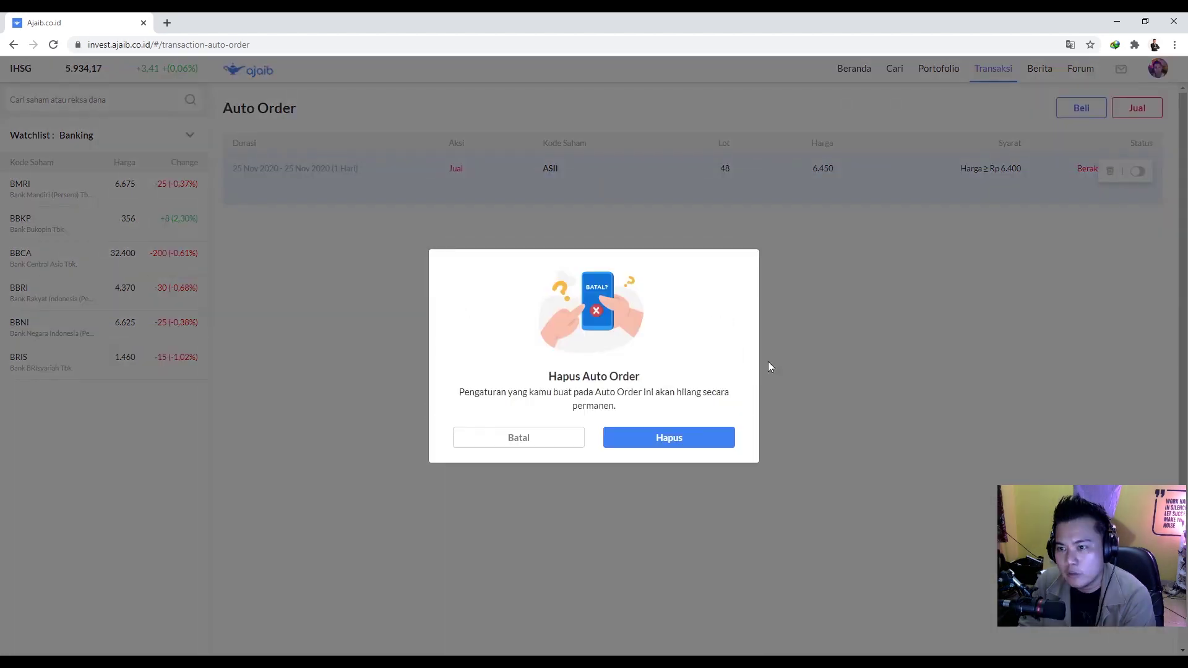
click(663, 441)
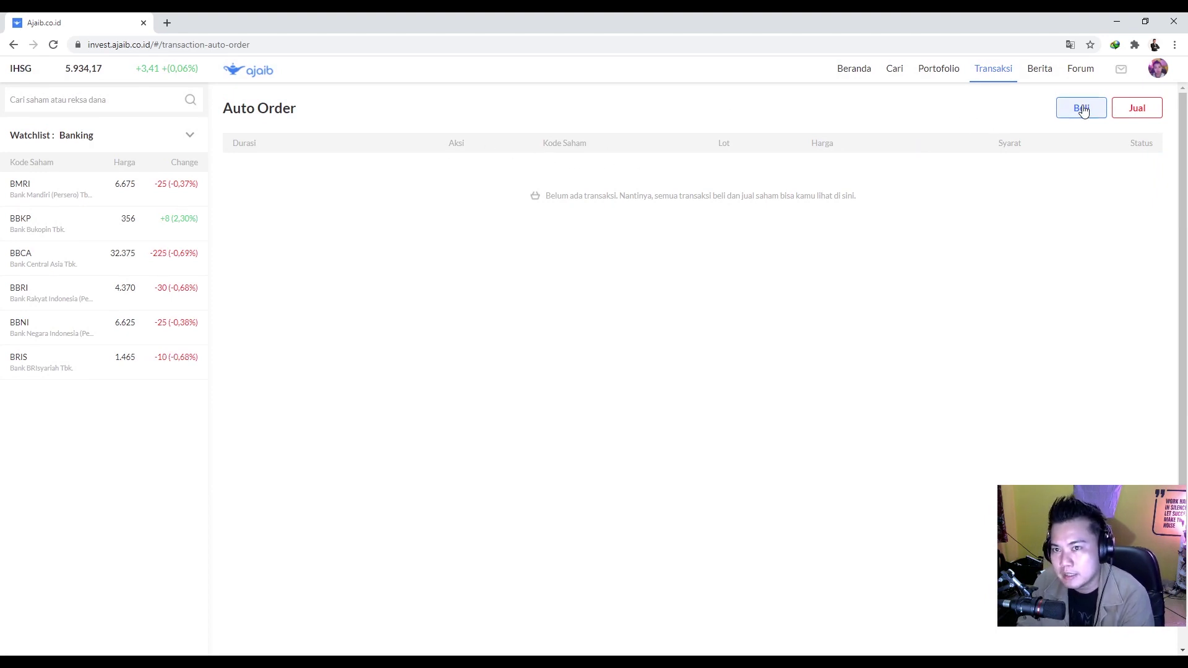
Start a new buy order, try the Limit Order type, and set the type back to Auto Order.
click(1082, 109)
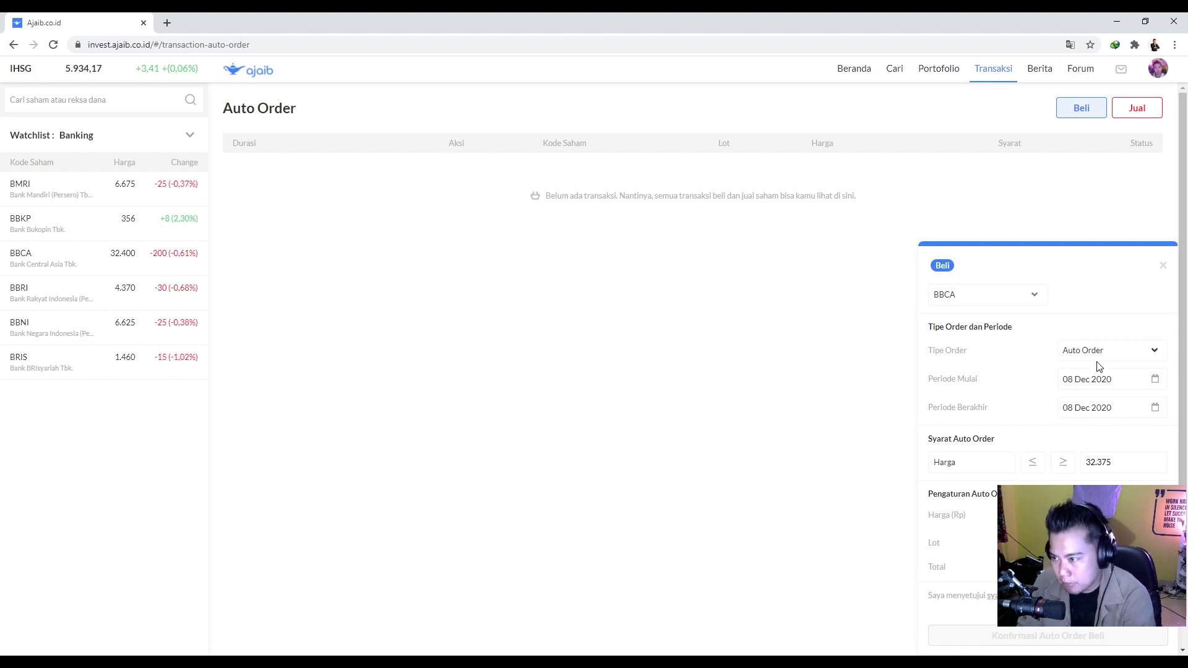
click(1152, 359)
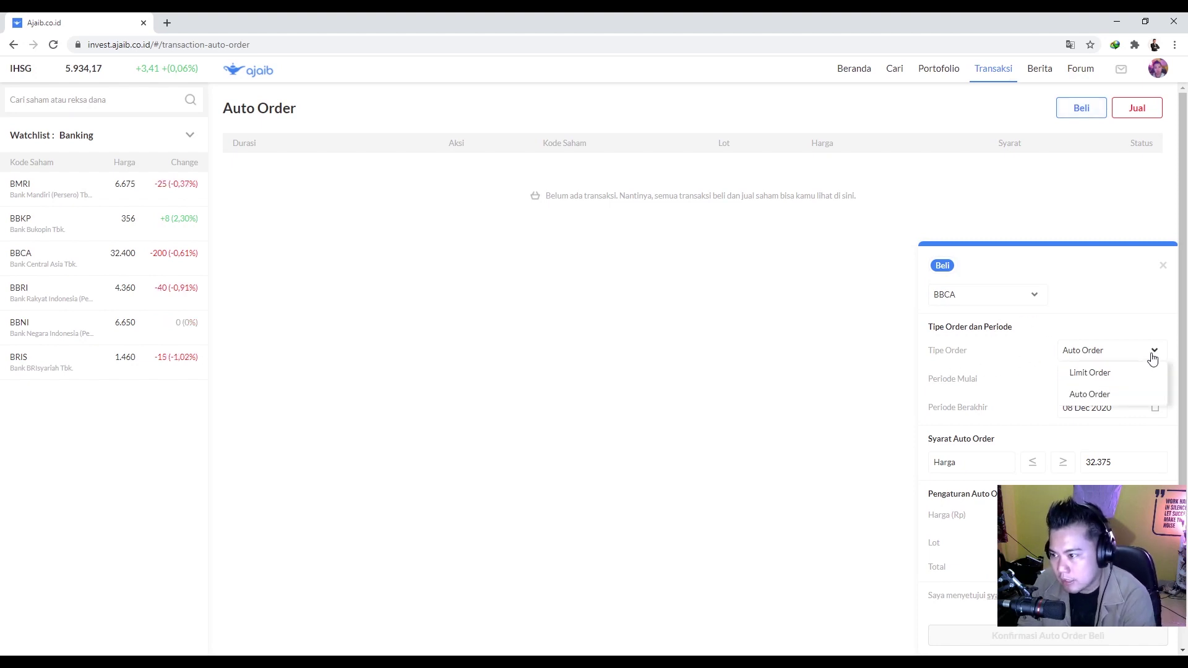
click(1117, 396)
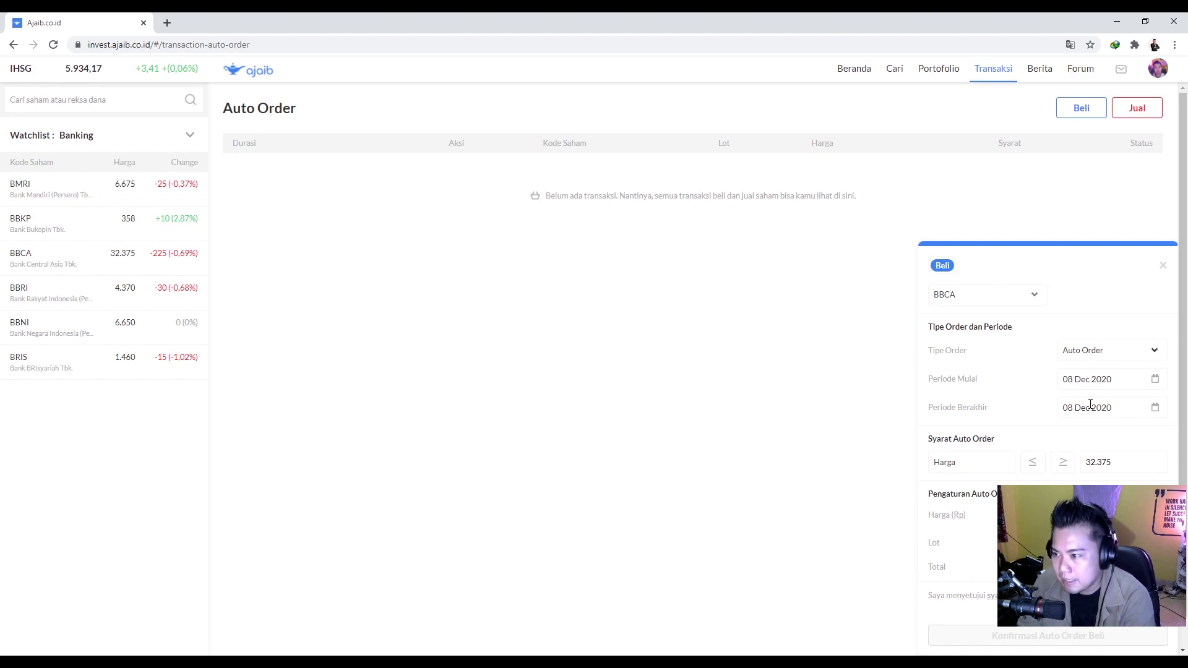
click(1122, 354)
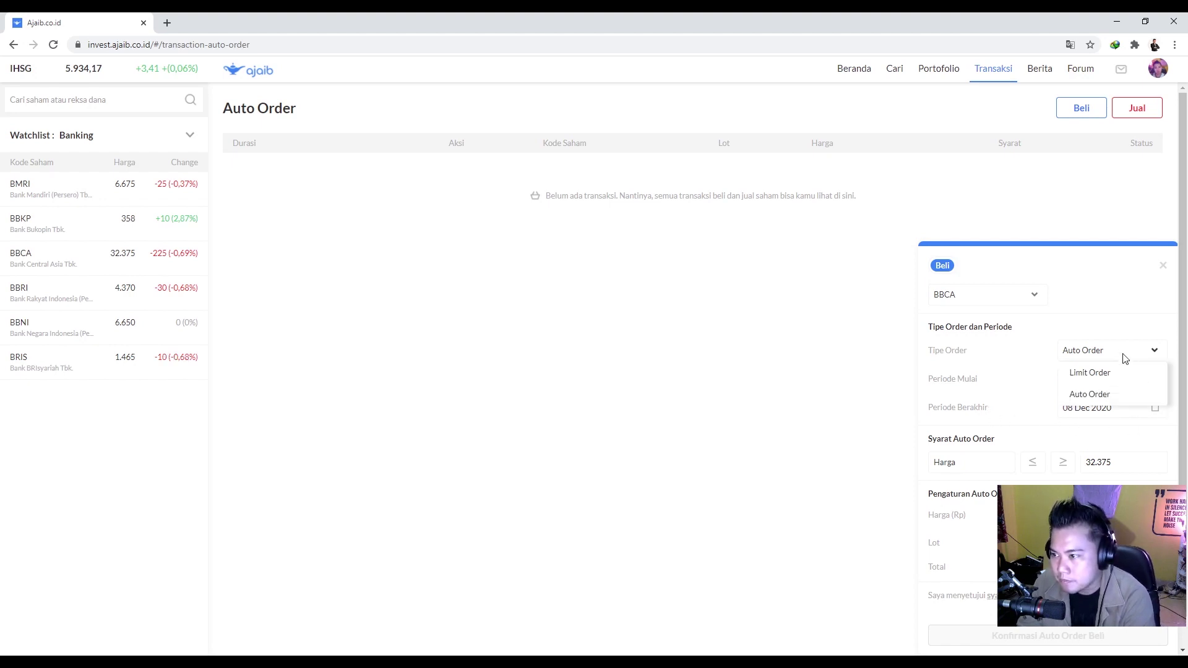
click(1102, 373)
click(1129, 413)
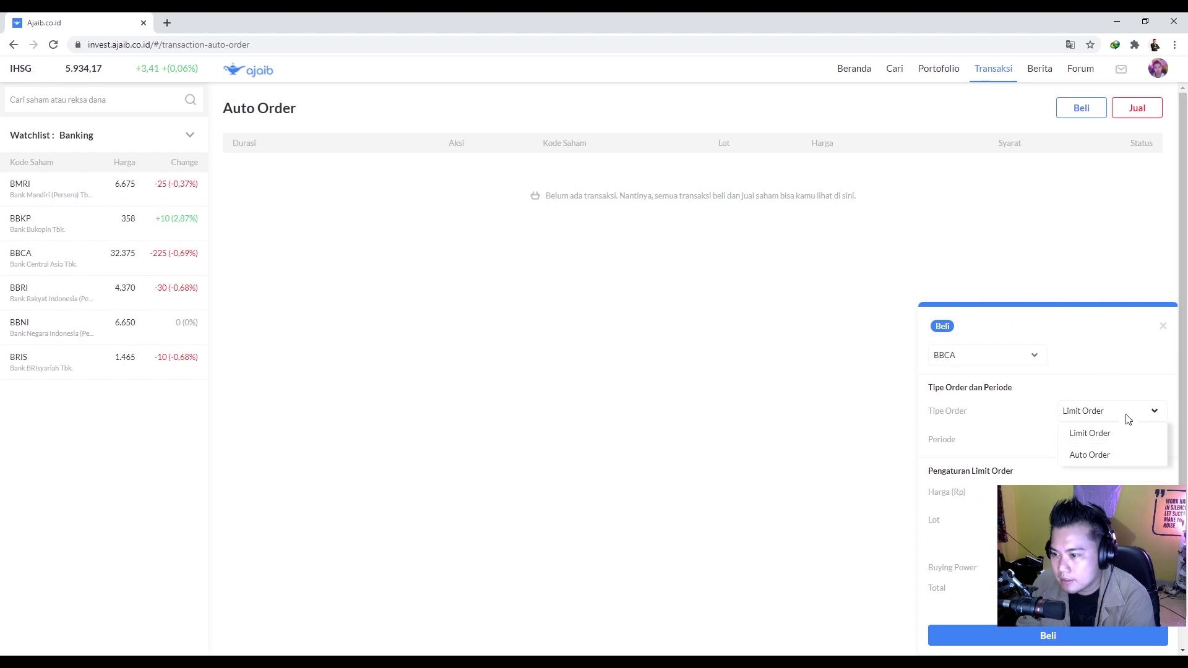
click(1107, 459)
Set the buy order's end date to 11 Dec 2020 and choose FREN as the stock.
click(1072, 411)
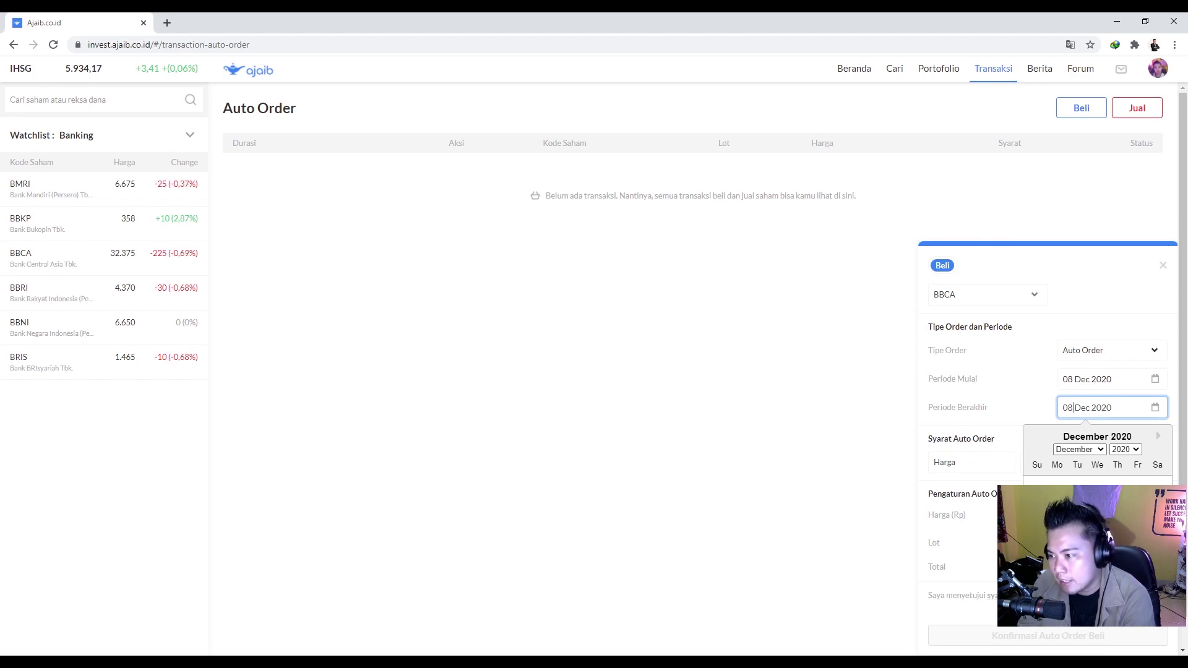
click(1137, 501)
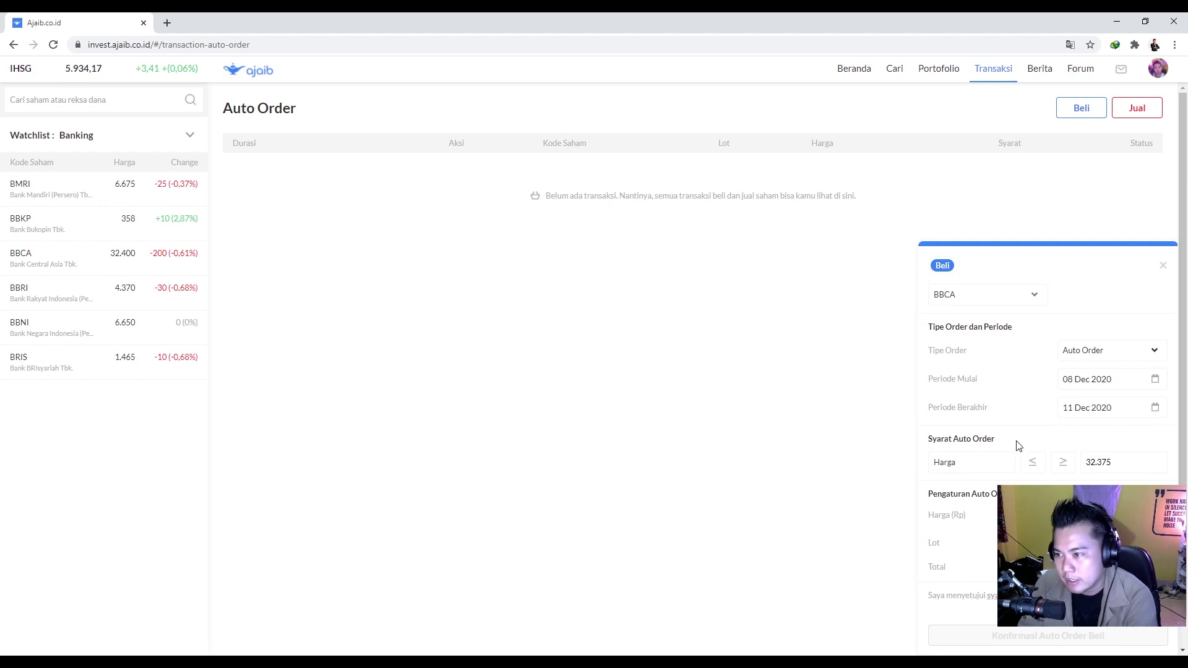
click(1021, 301)
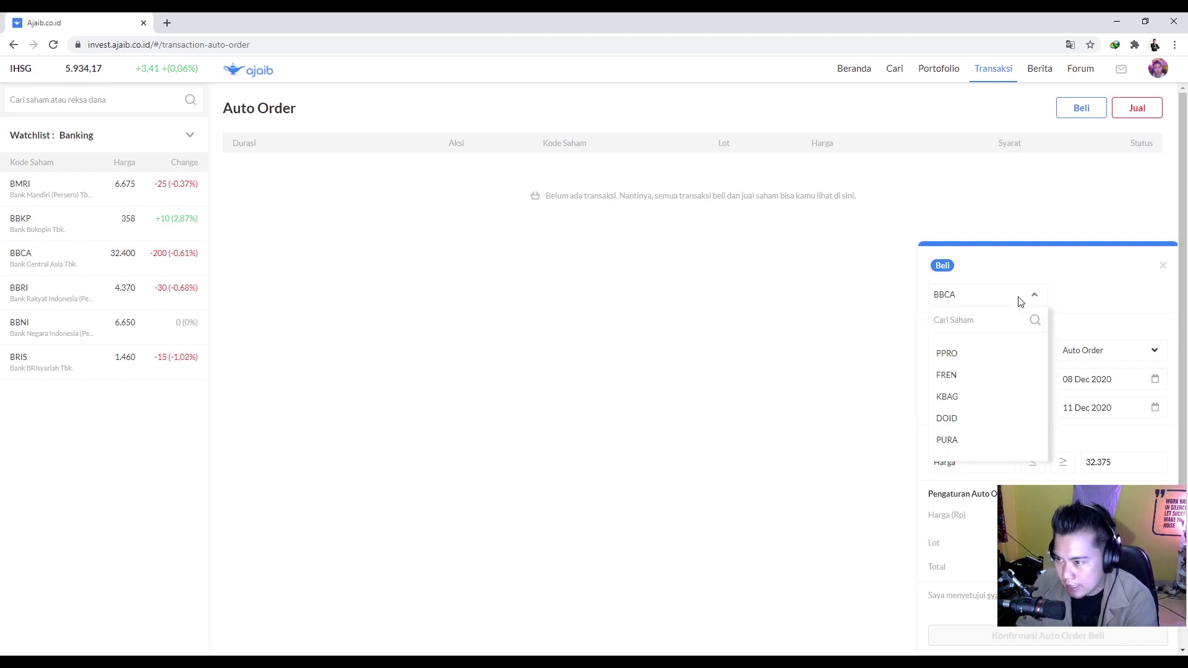
click(953, 375)
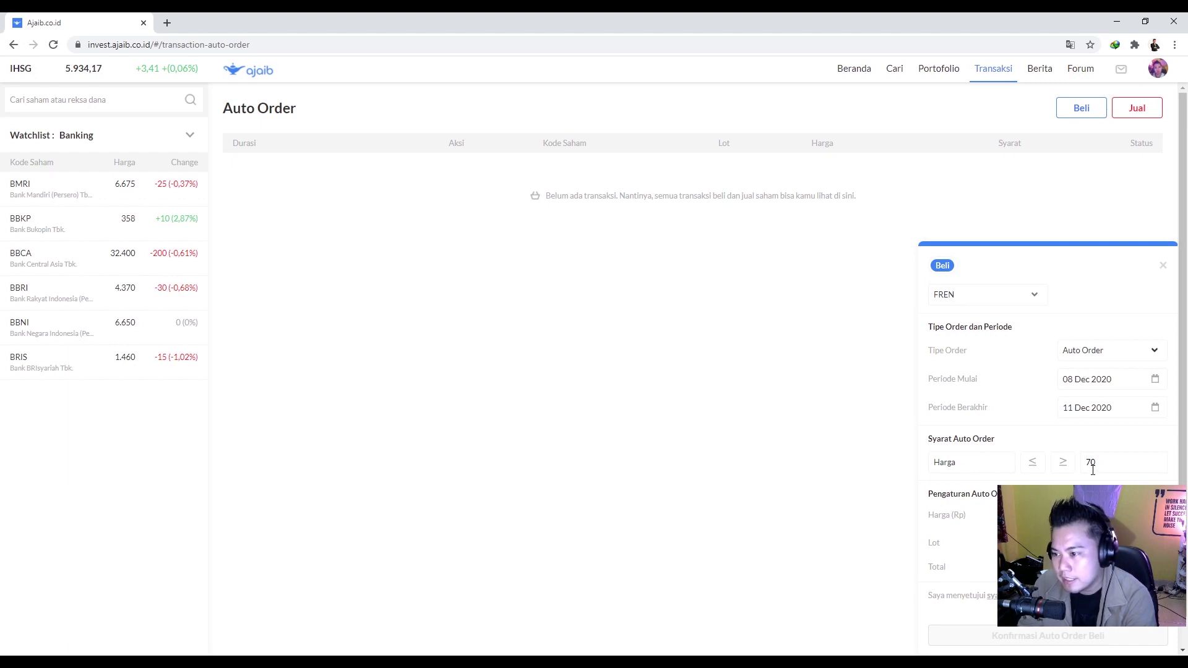
Set the FREN trigger condition to price ≤ 68, with an order price of 66 and 1.600 lots.
click(1034, 464)
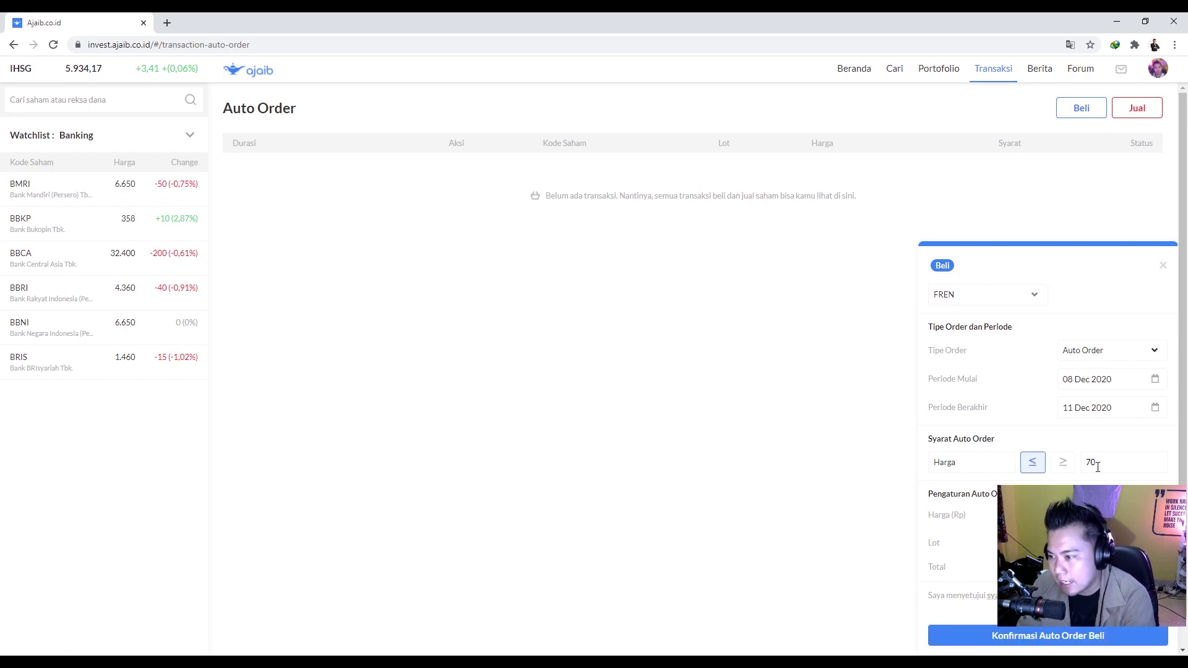
drag(1098, 467, 1084, 472)
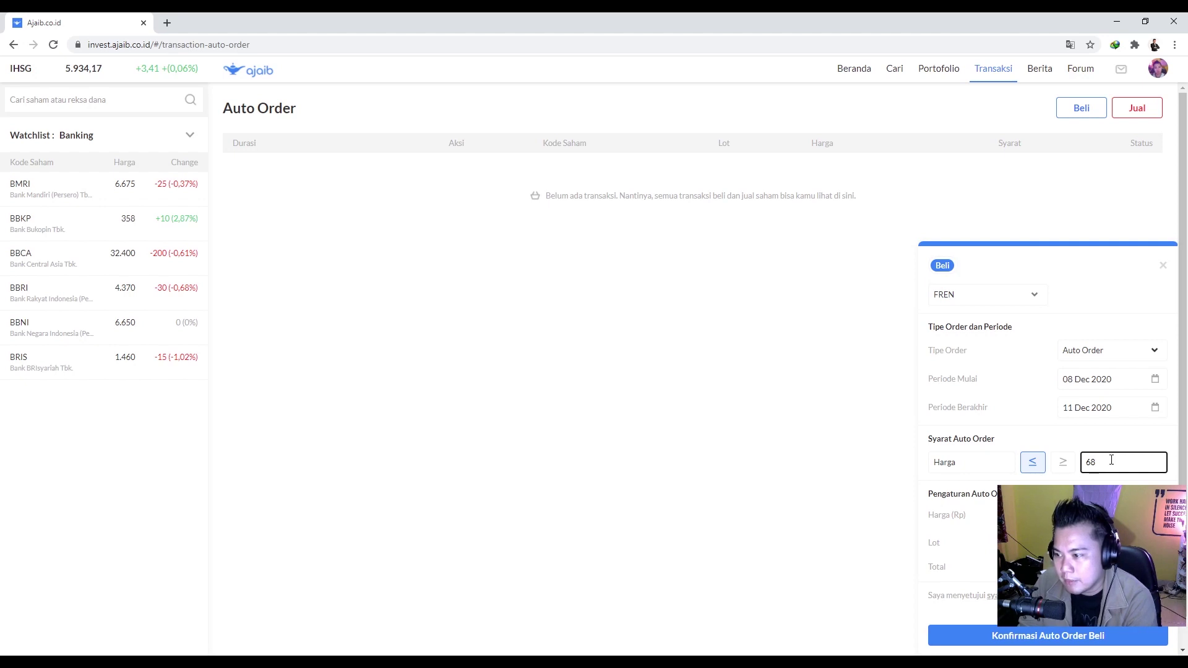
key(Tab)
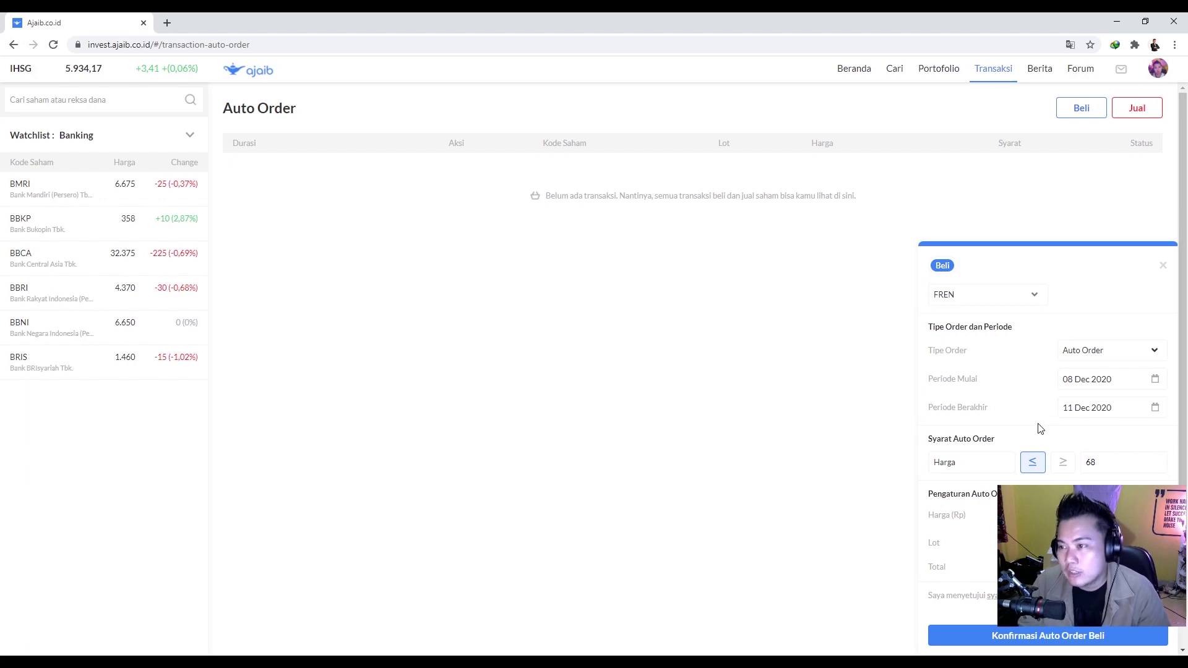
Confirm and save the FREN buy auto order, and reload the page to refresh the order list.
click(1040, 637)
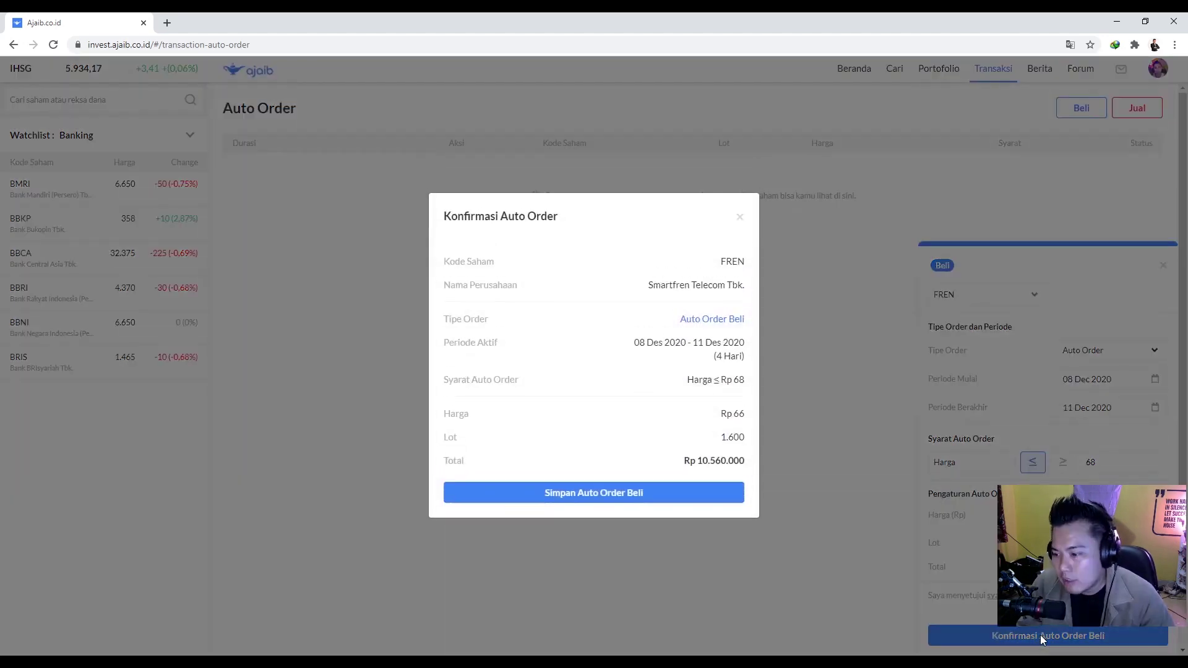
click(672, 496)
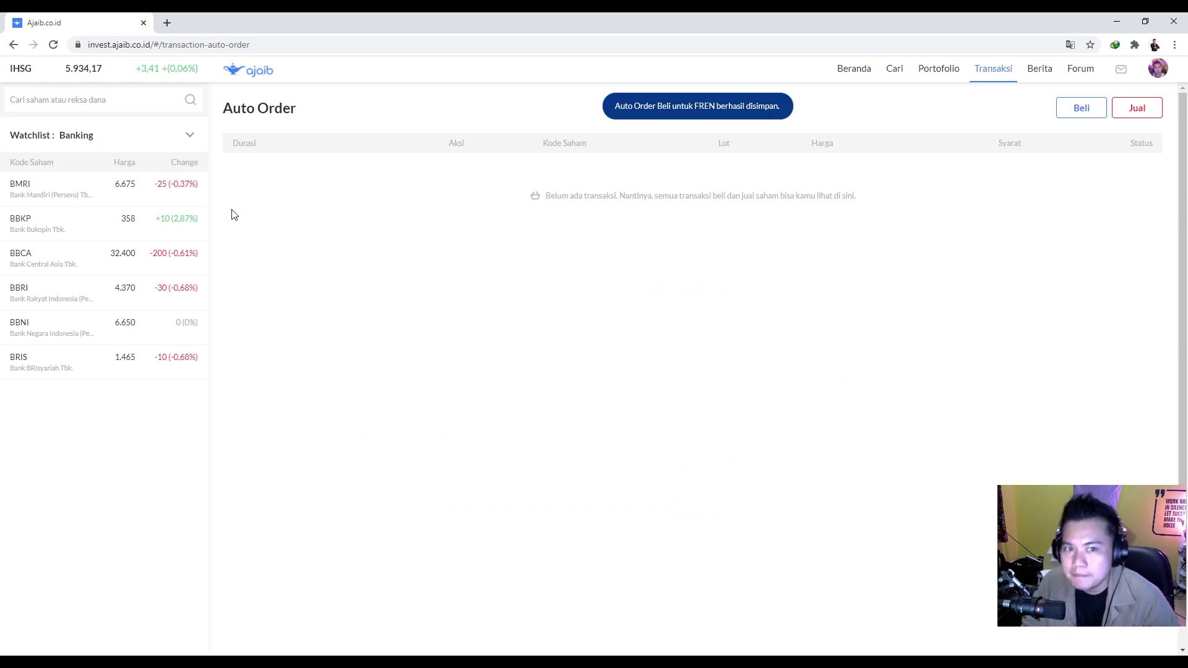
drag(568, 195, 562, 196)
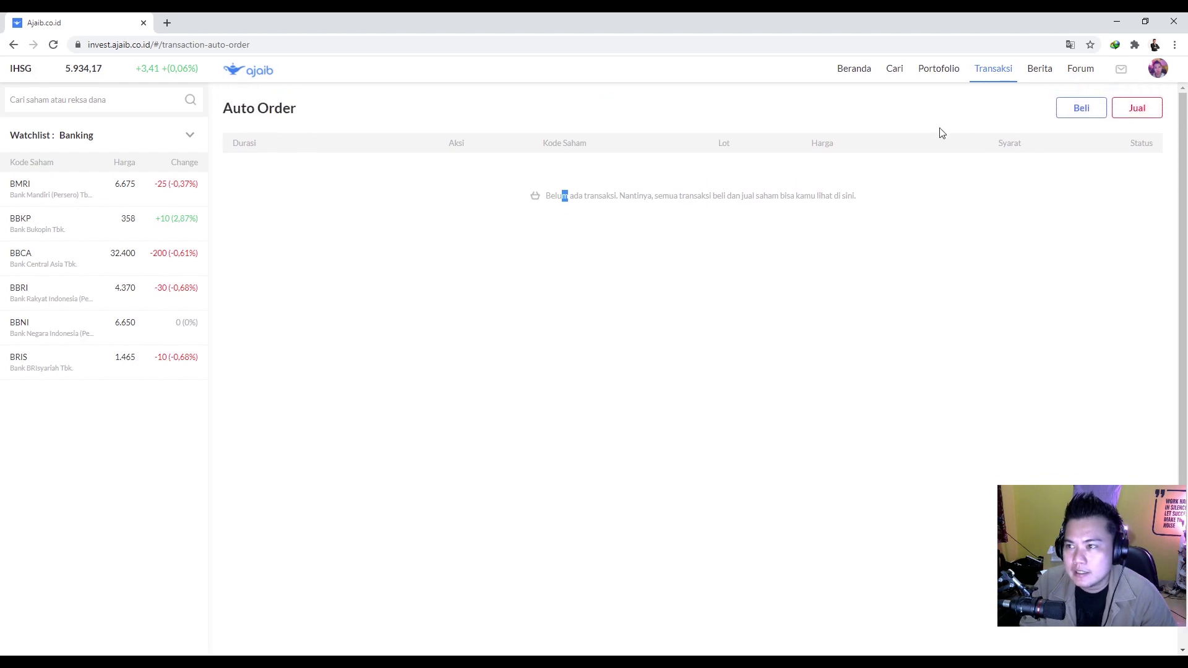
click(55, 46)
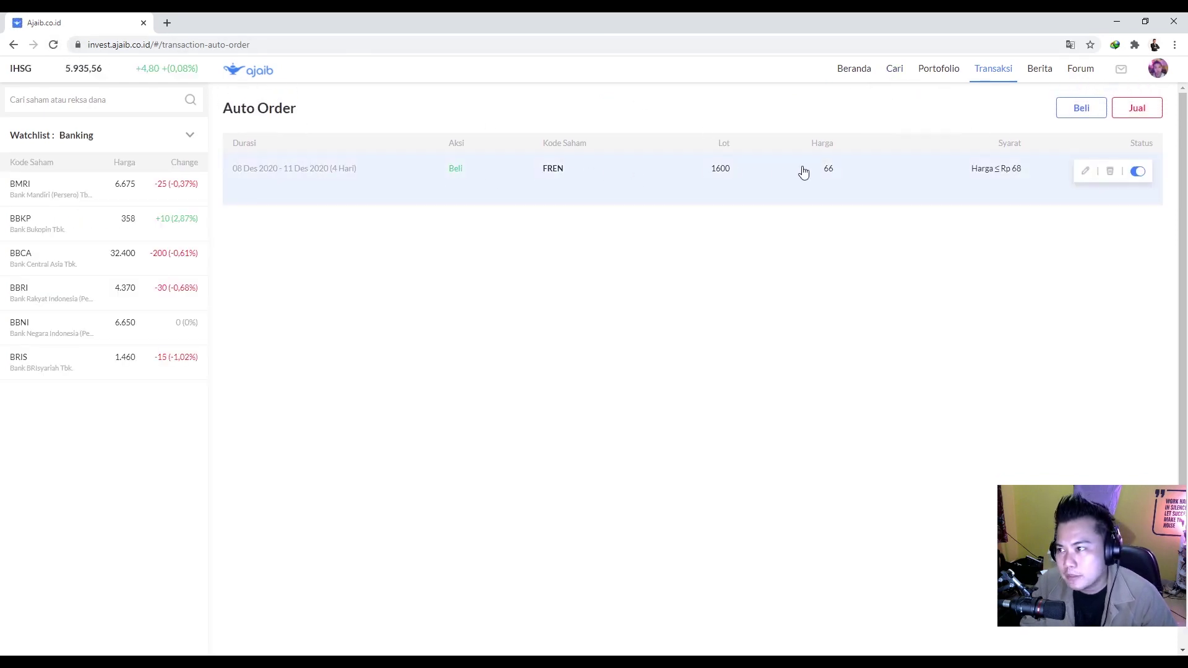
Switch the FREN auto order off and back on.
click(1143, 177)
click(1139, 177)
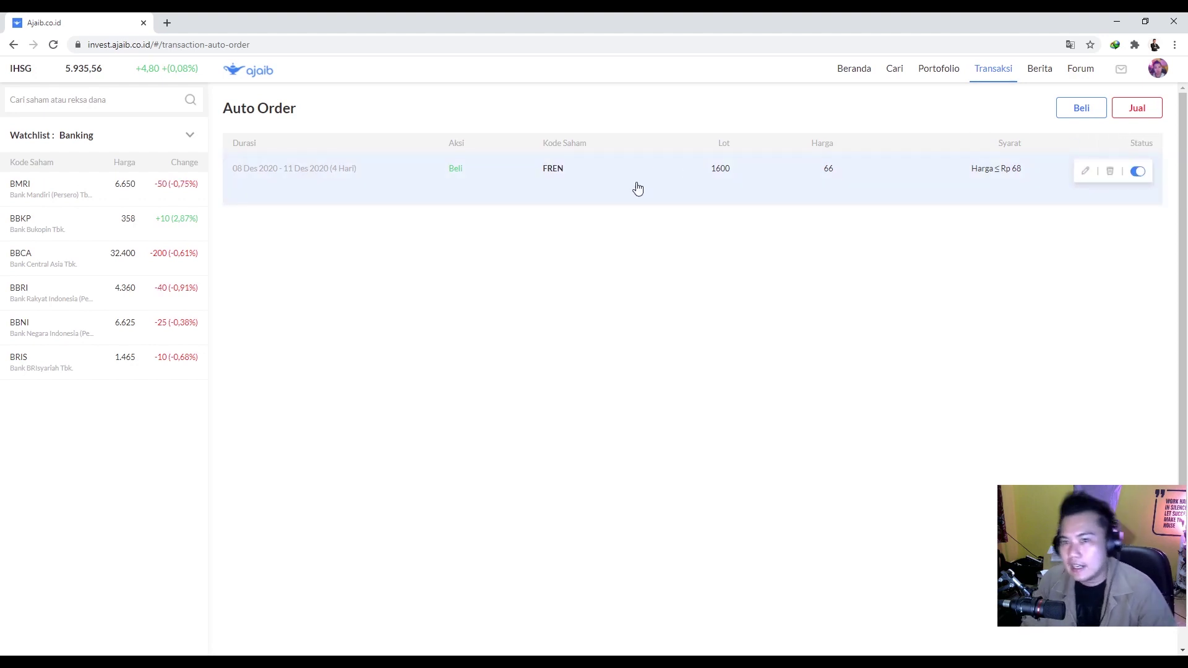
Start a sell auto order for BBNI and set its end date to 11 Dec 2020.
click(1137, 110)
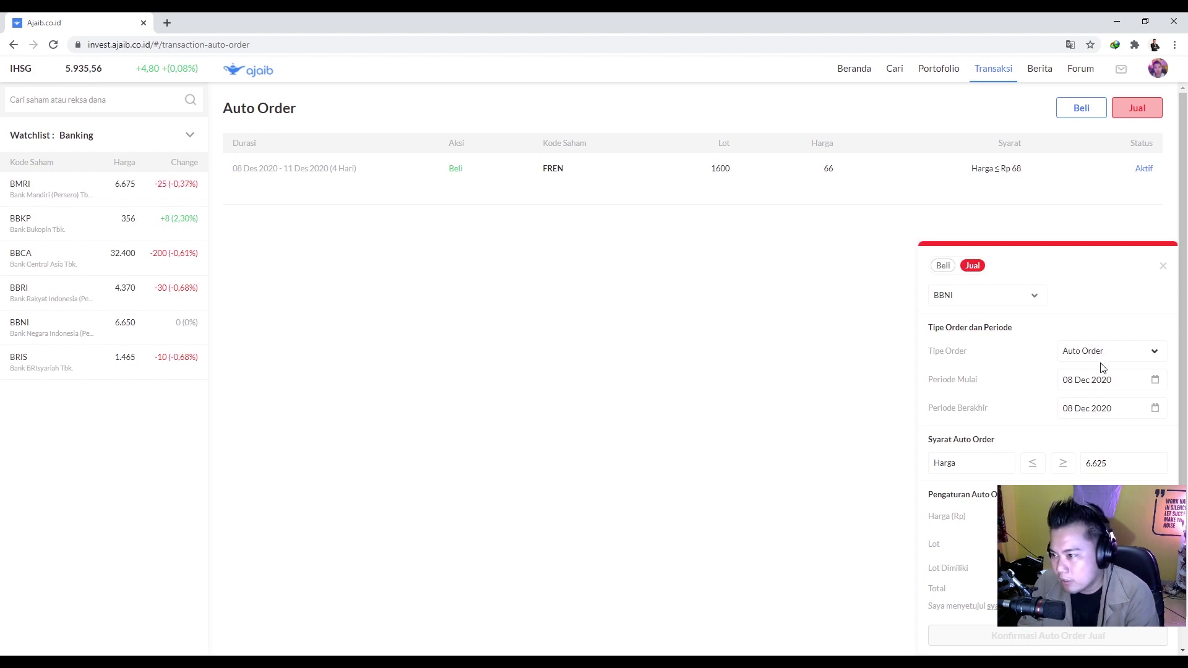
click(1088, 412)
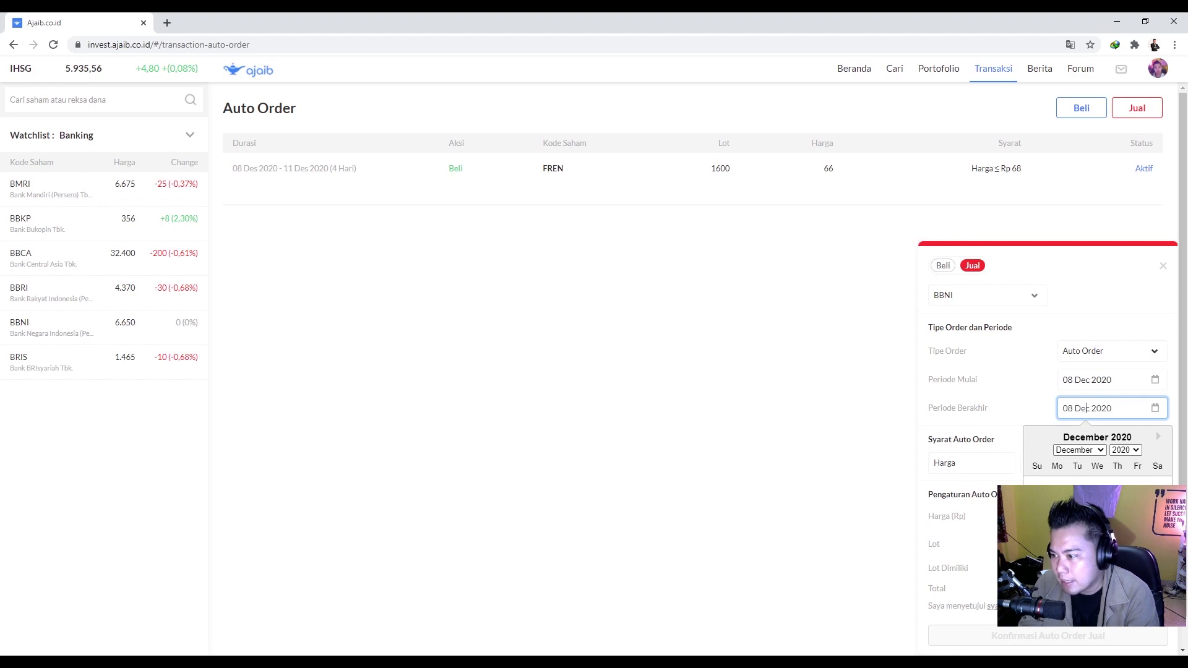
click(1137, 505)
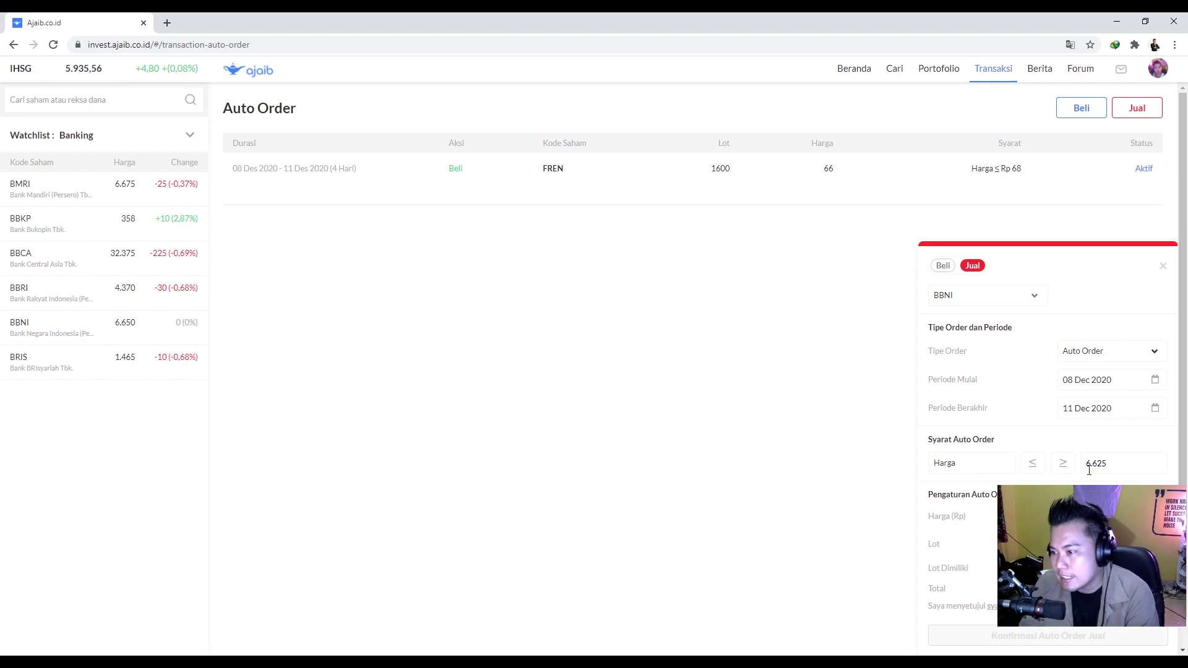
Set the BBNI trigger to price ≥ 6.900 with an order price of 7.000 and 58 lots, and save the sell auto order.
click(1063, 464)
click(1104, 464)
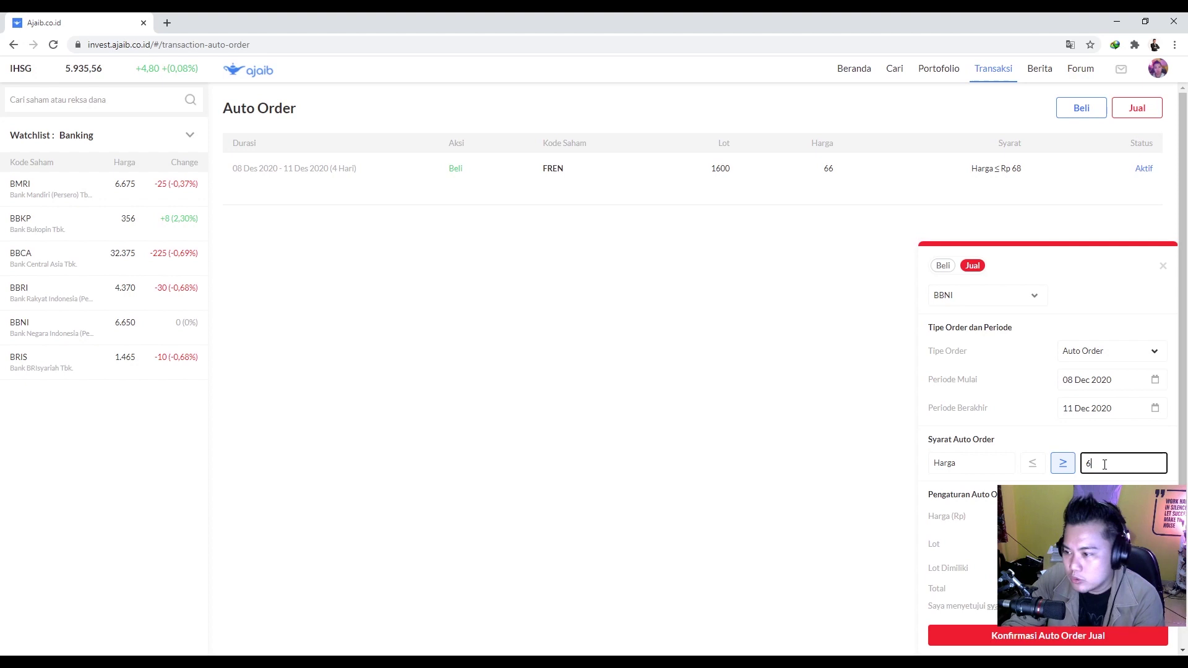
text(6.900)
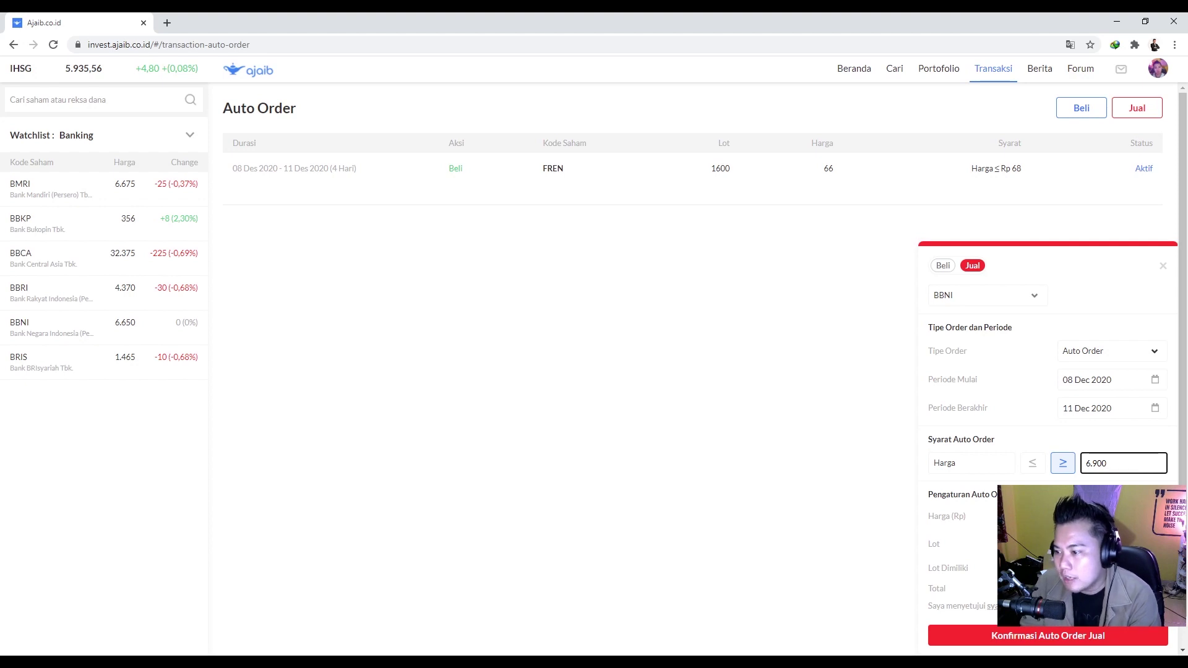
key(Tab)
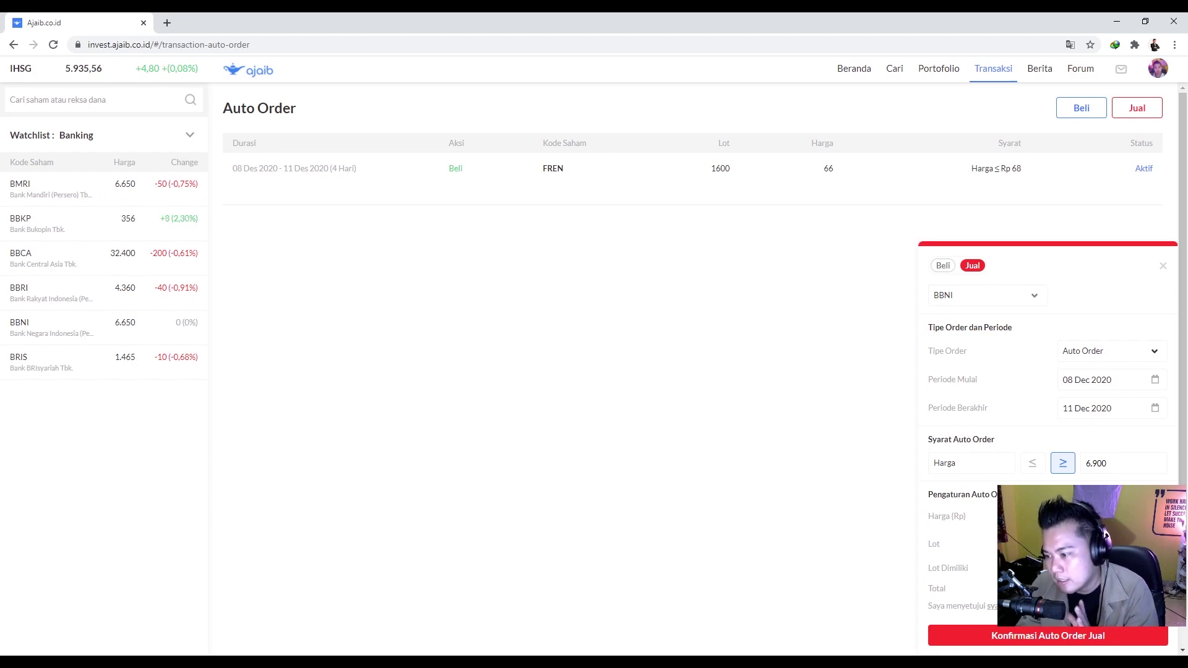
click(1056, 640)
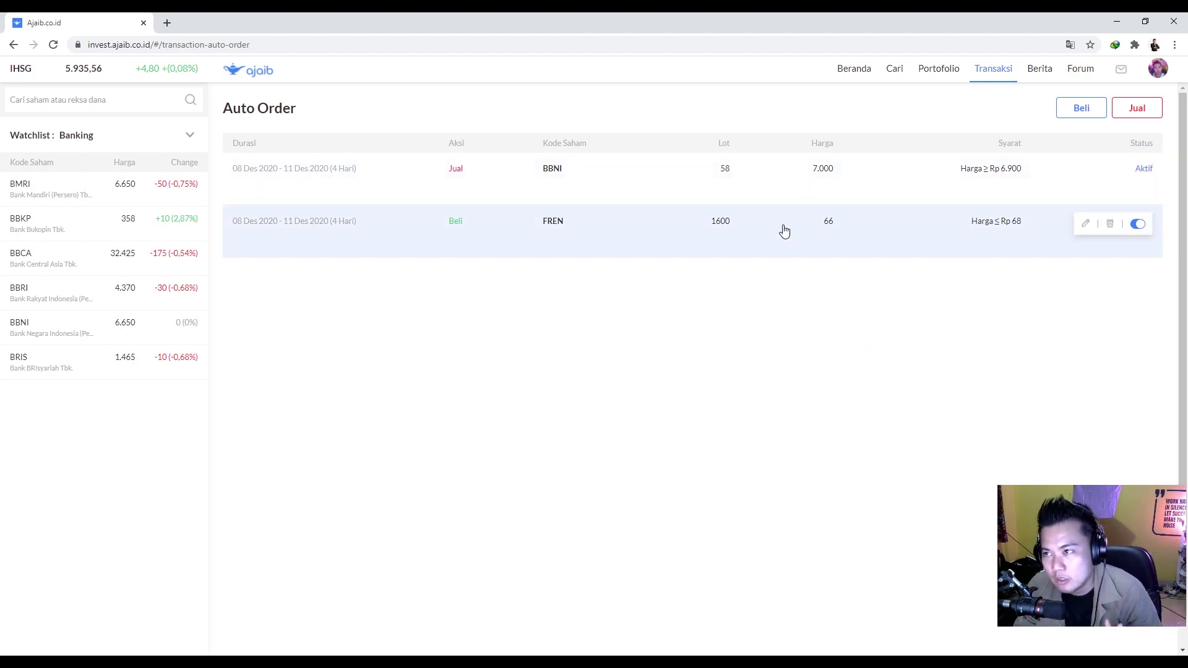
Browse the news articles in the Berita section, and open the Forum page.
mouse_move(994, 77)
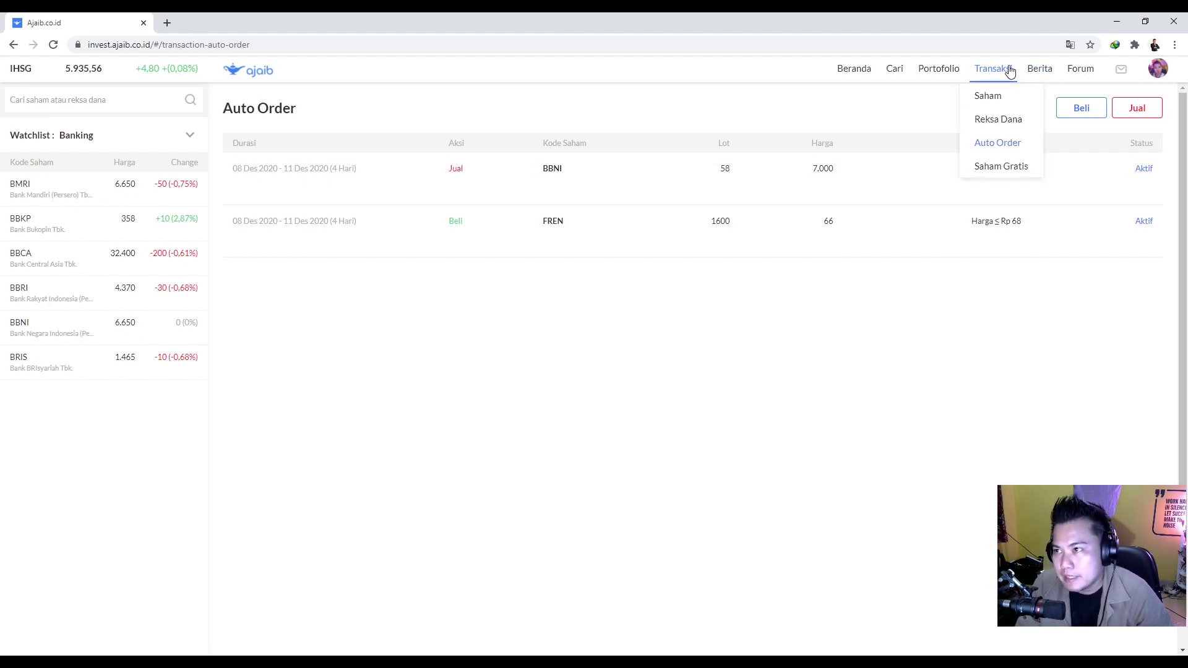
click(1039, 72)
scroll(573, 331, down, 15)
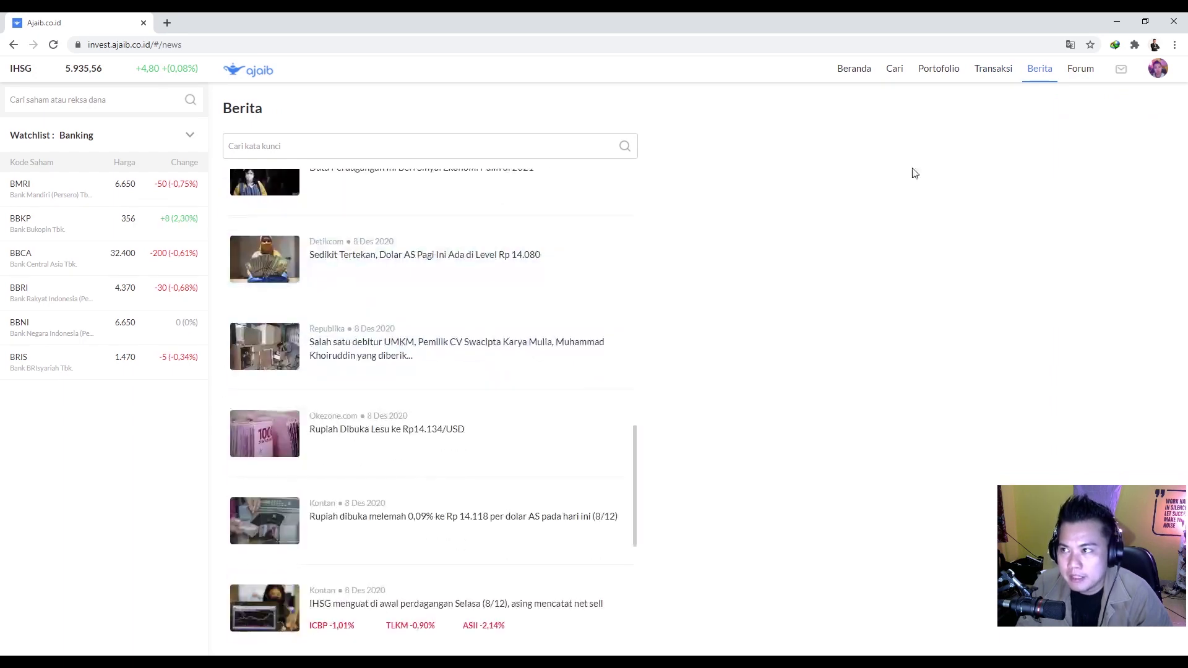
click(1081, 69)
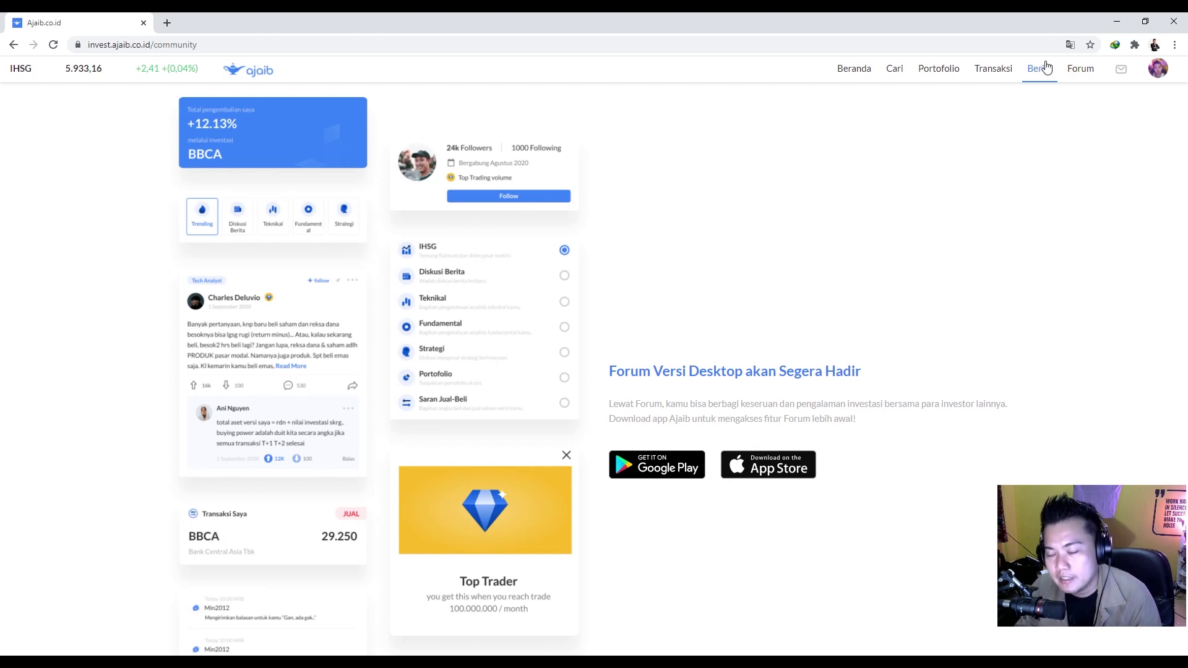
Open the Saham stock list and filter it to the Konsumen sector.
mouse_move(894, 69)
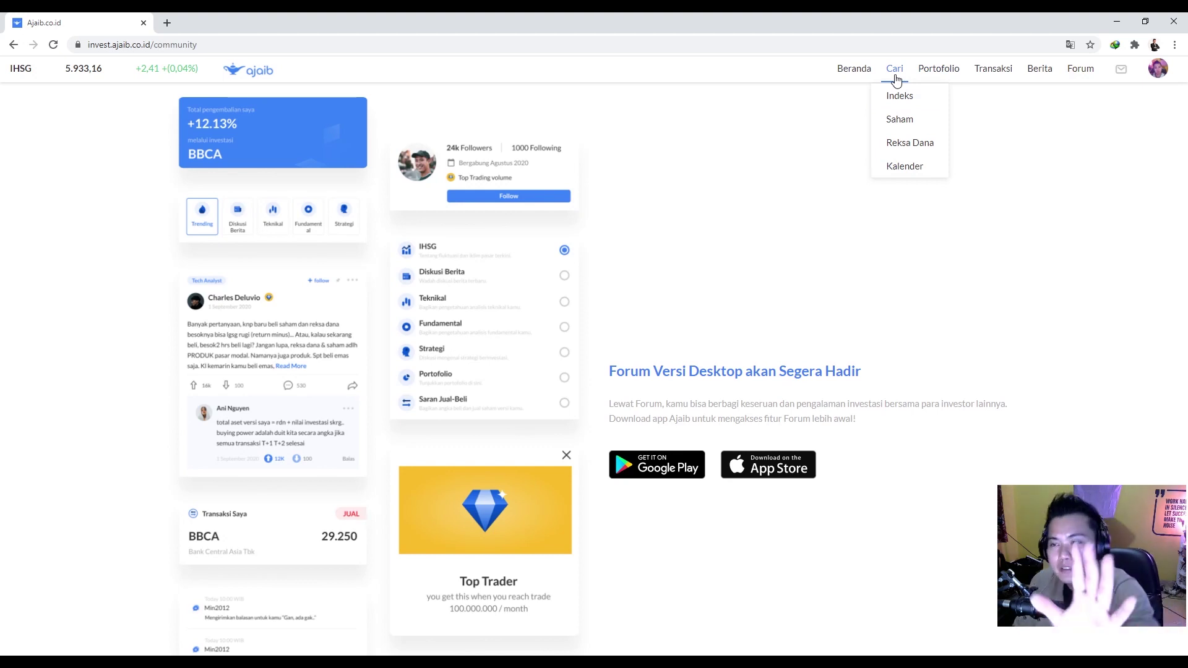
click(901, 121)
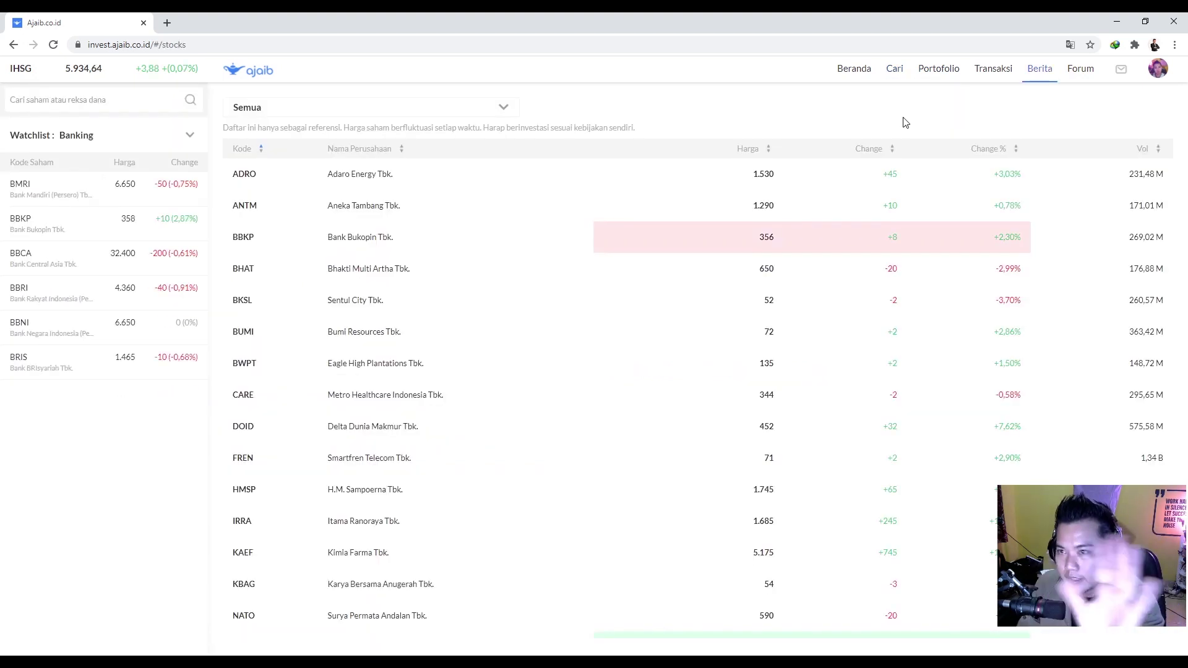
click(492, 111)
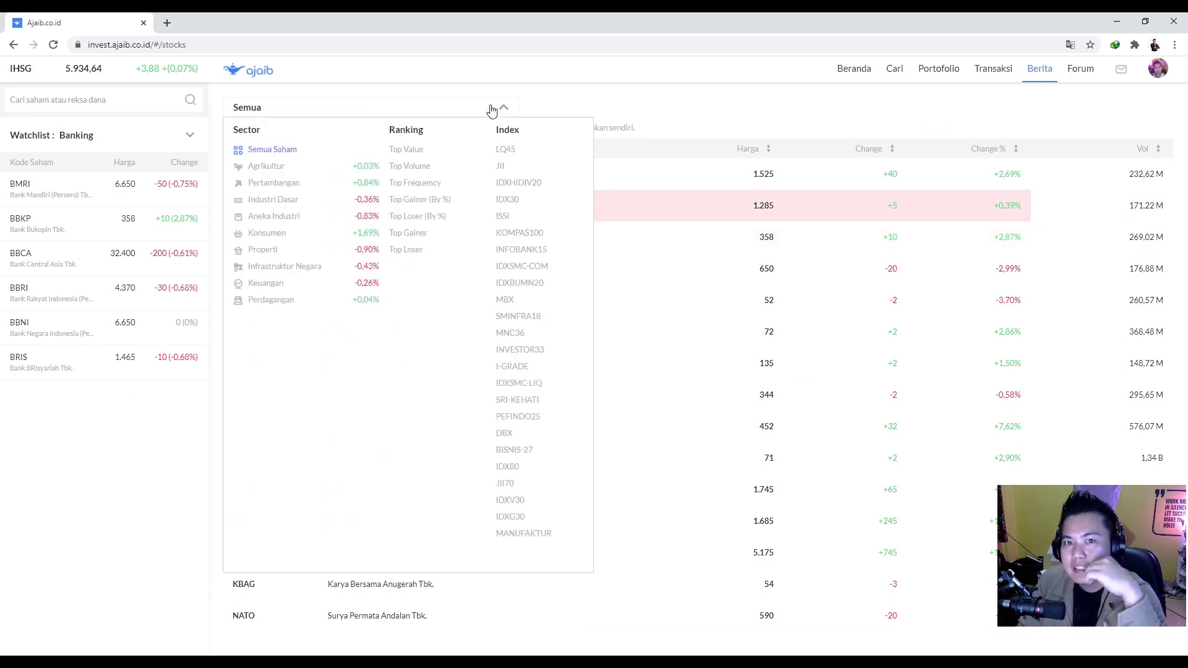
click(503, 107)
click(505, 109)
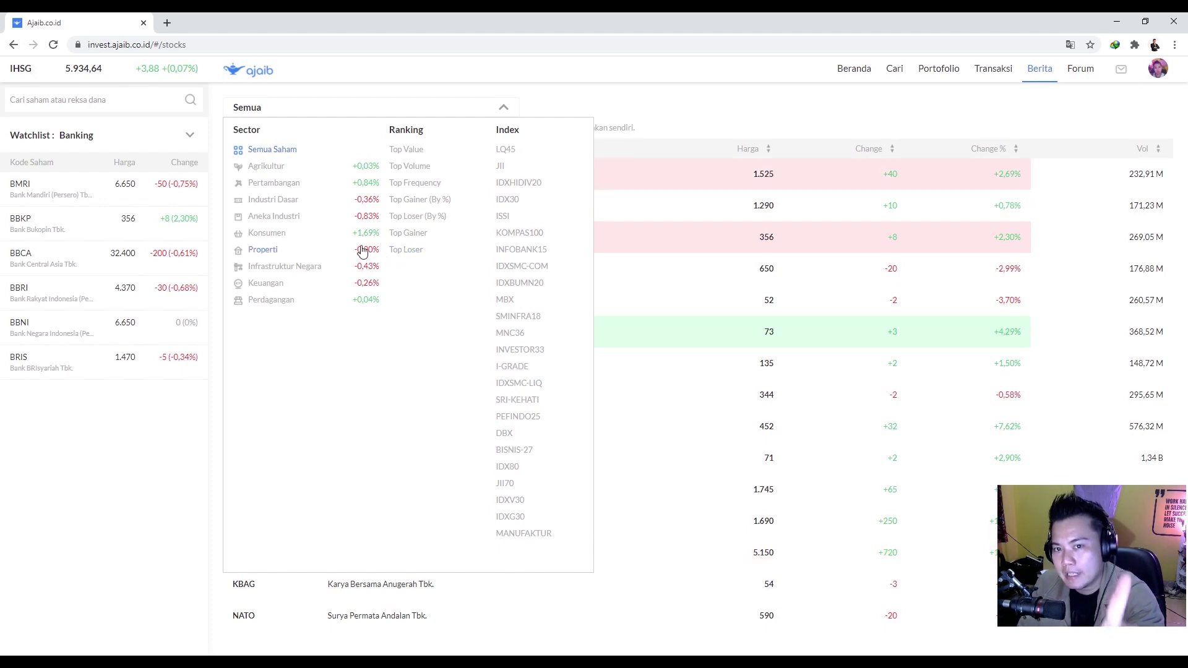
click(267, 233)
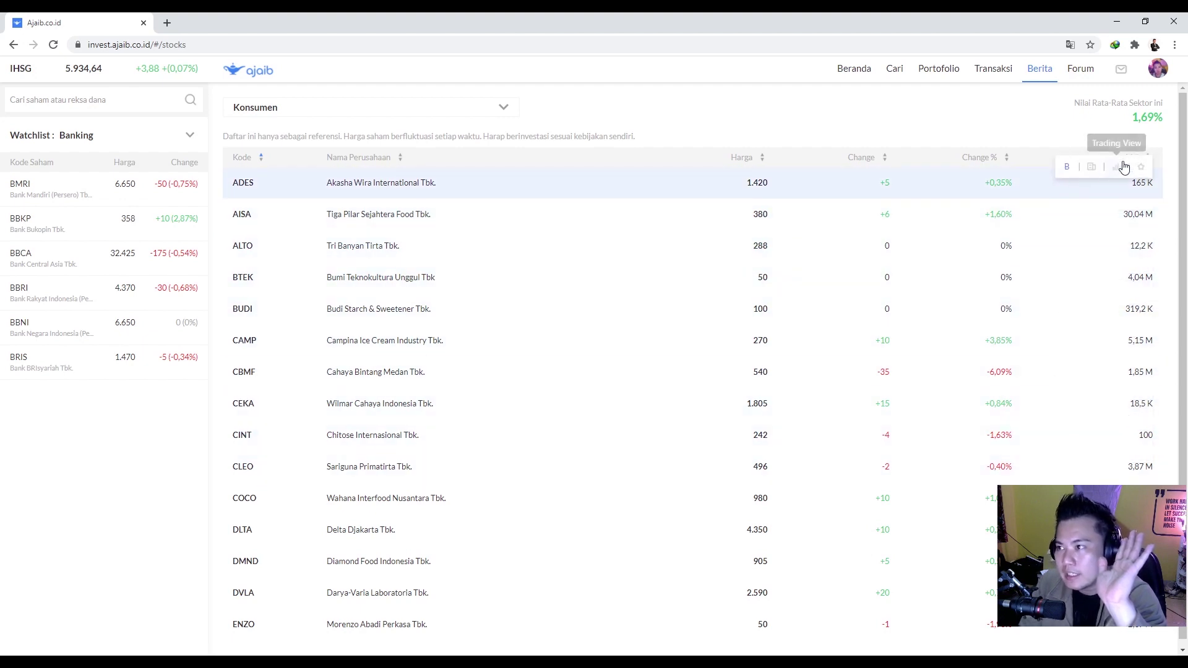
Sort the Konsumen stocks by volume from highest to lowest, and expand HMSP's order book and overview.
click(1148, 166)
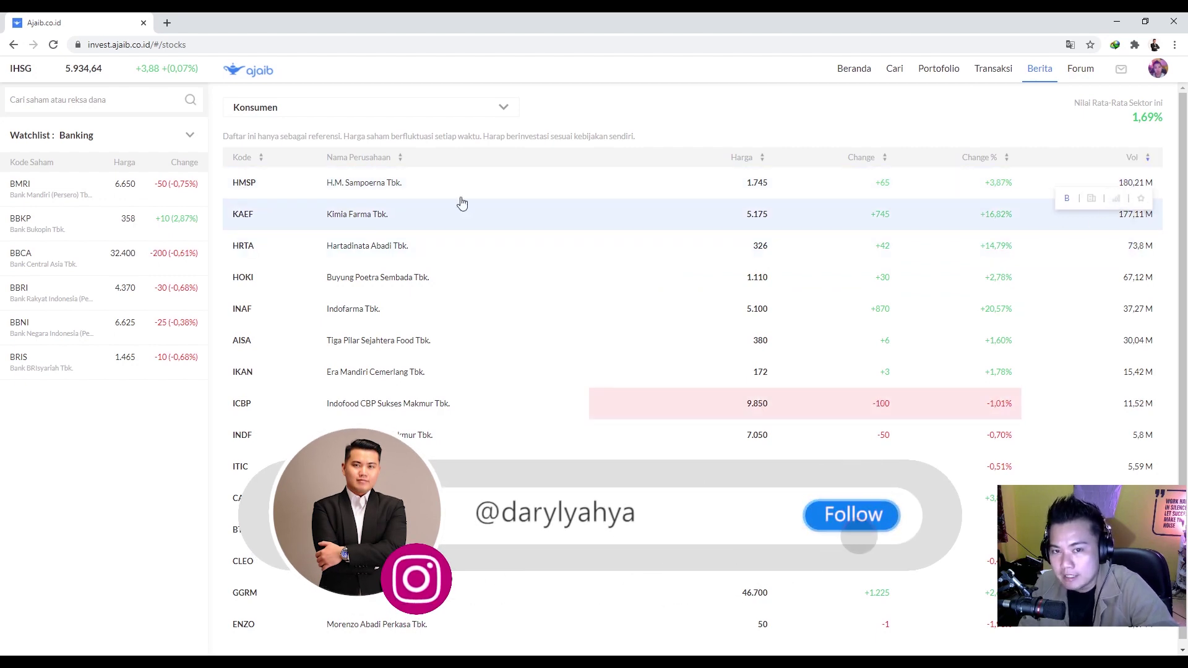
click(252, 187)
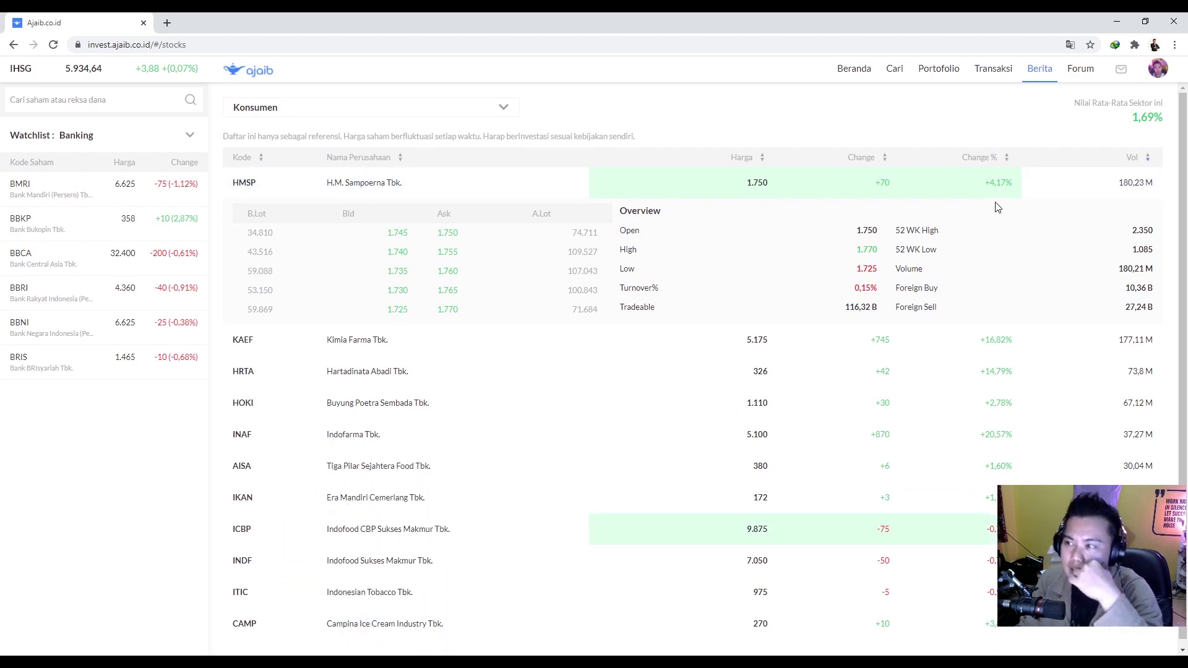
mouse_move(1128, 181)
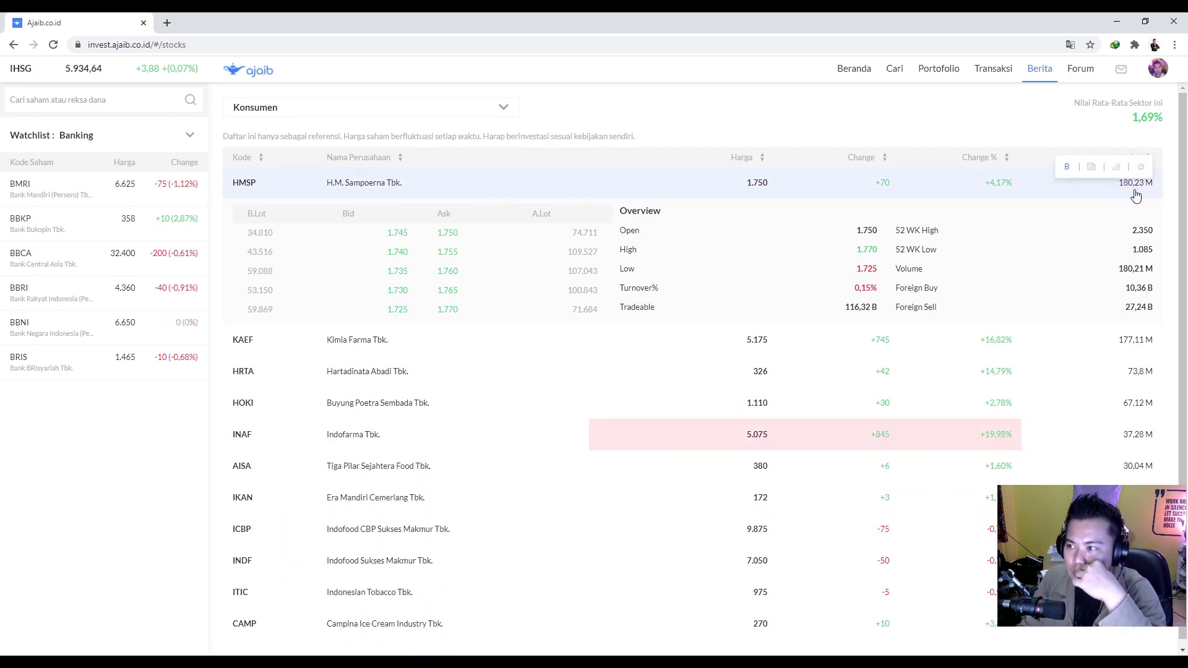